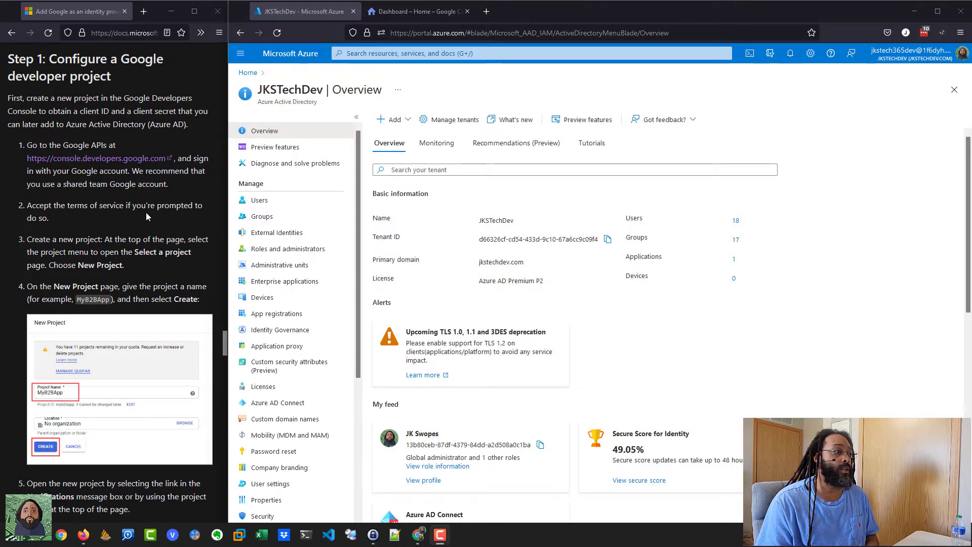
Step: Open Users in the JKSTechDev directory to list all 18 users
scroll(146, 212, down, 1)
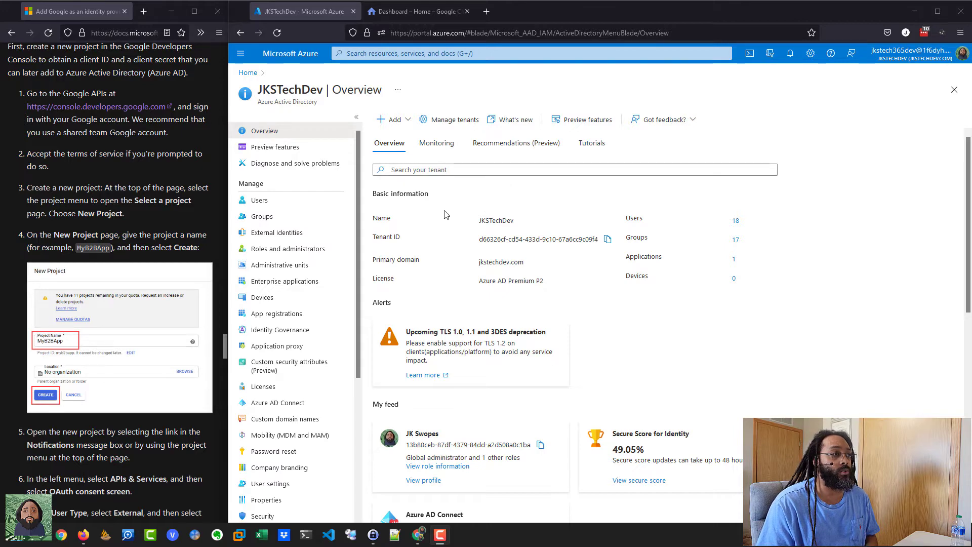
click(279, 208)
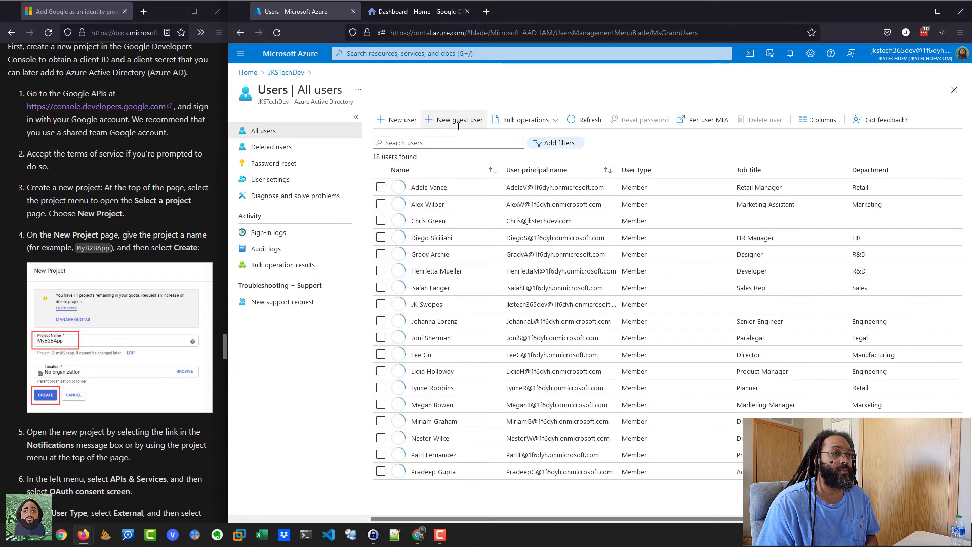
Step: Send a guest invitation to the Gmail address with the personal message 'join the team bro!'
click(458, 126)
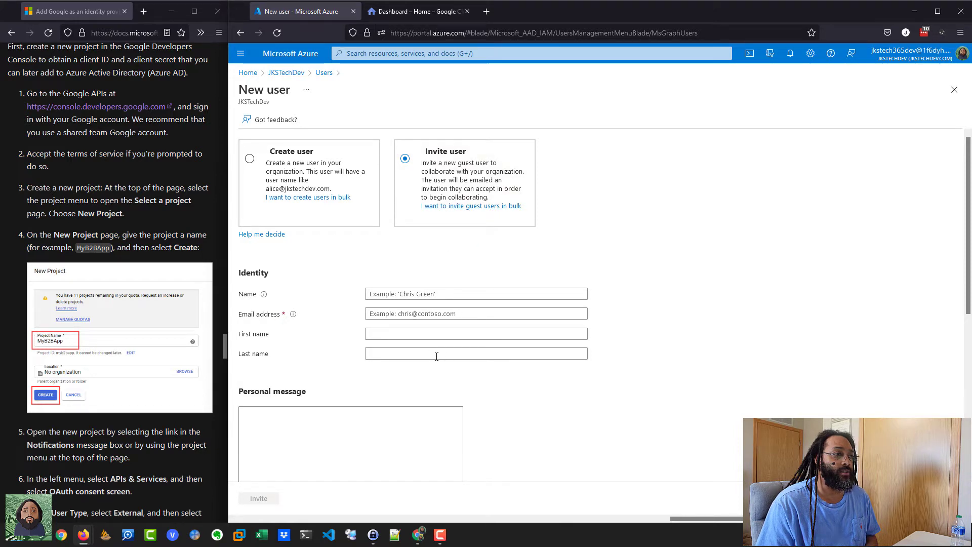
click(412, 314)
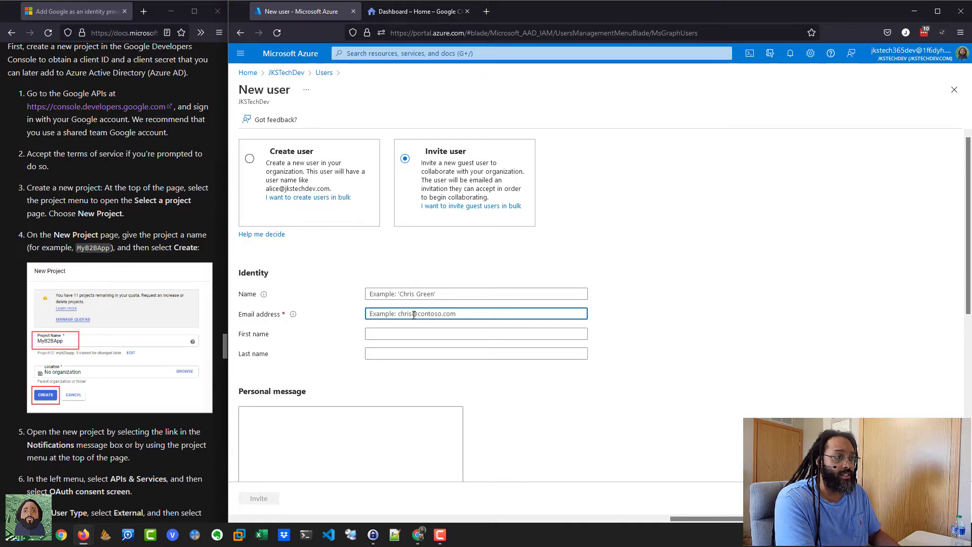
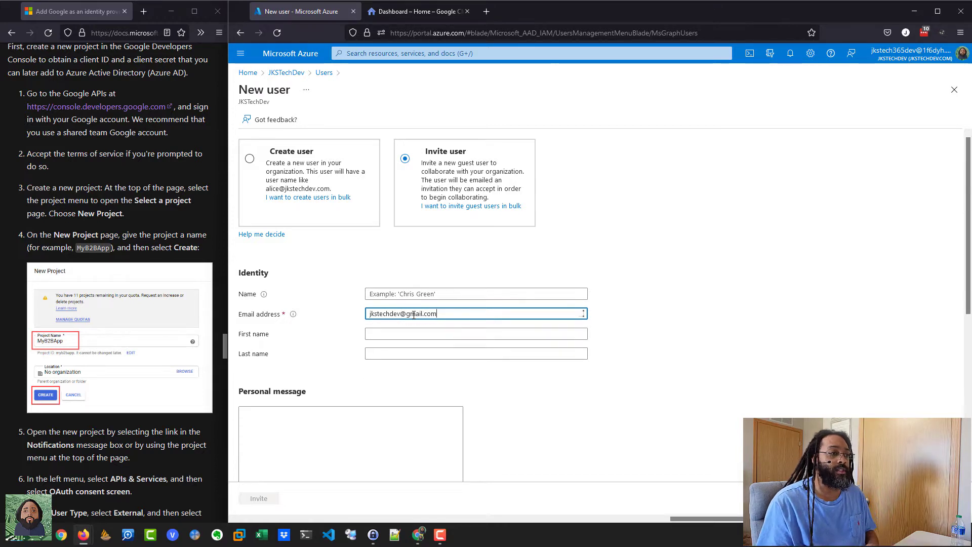
click(351, 438)
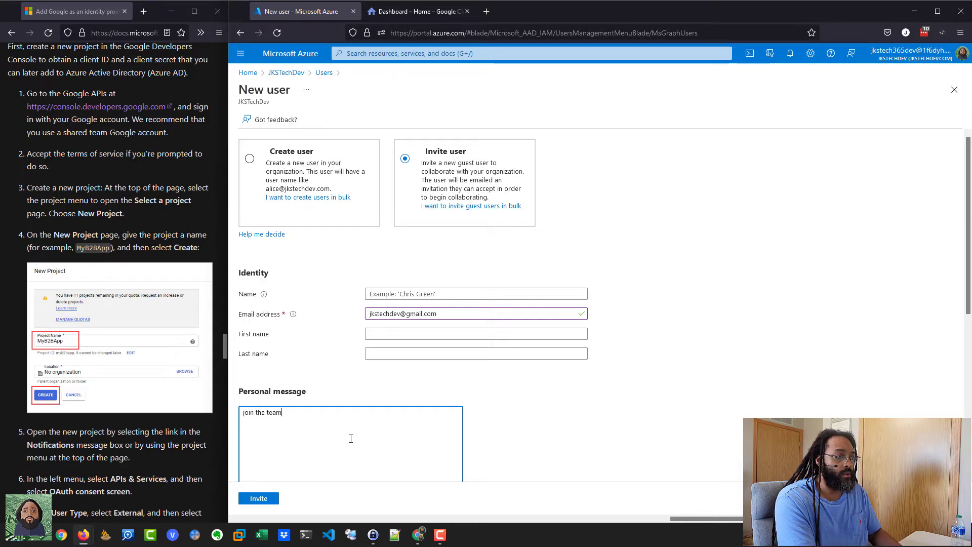
text(join the team bro!)
scroll(351, 440, down, 2)
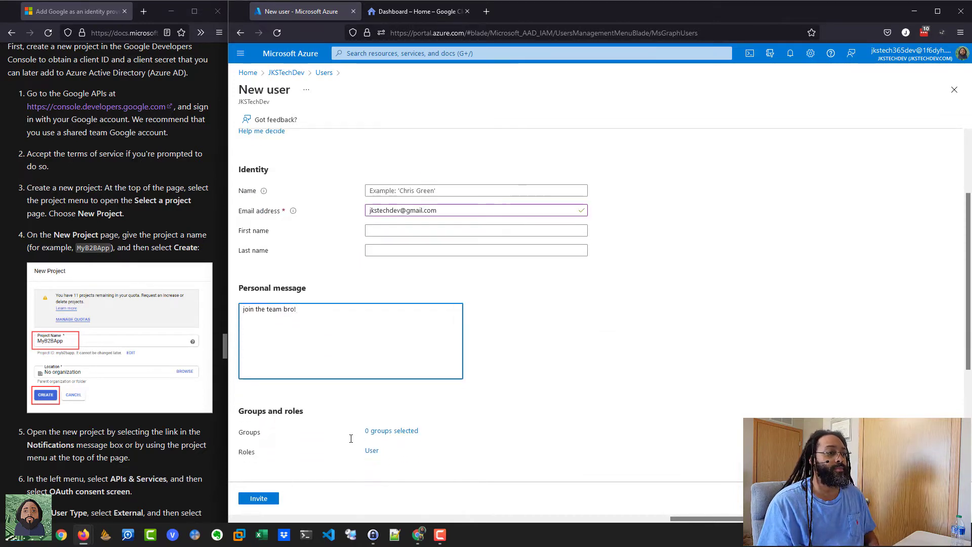
click(261, 502)
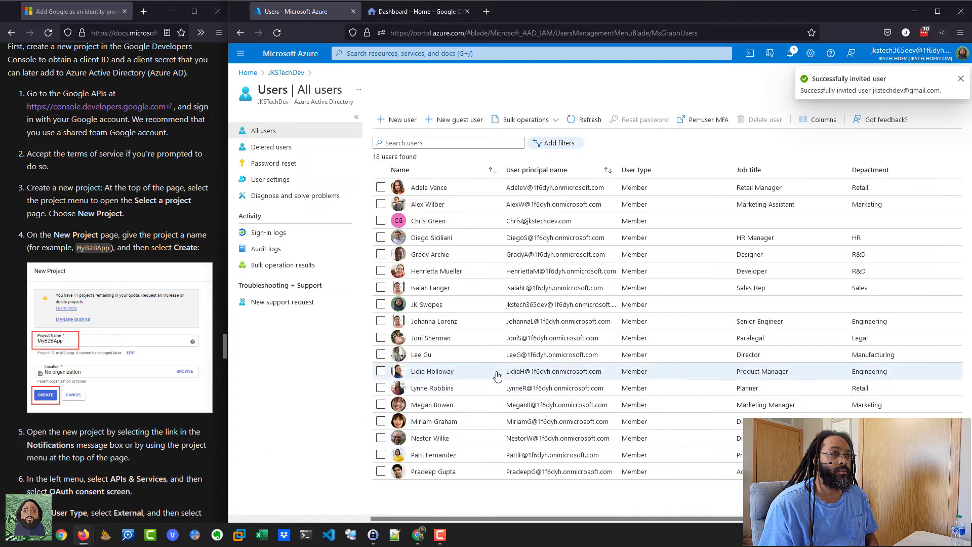
Step: Refresh the All users list until the Gmail guest appears and the count reaches 19
click(589, 120)
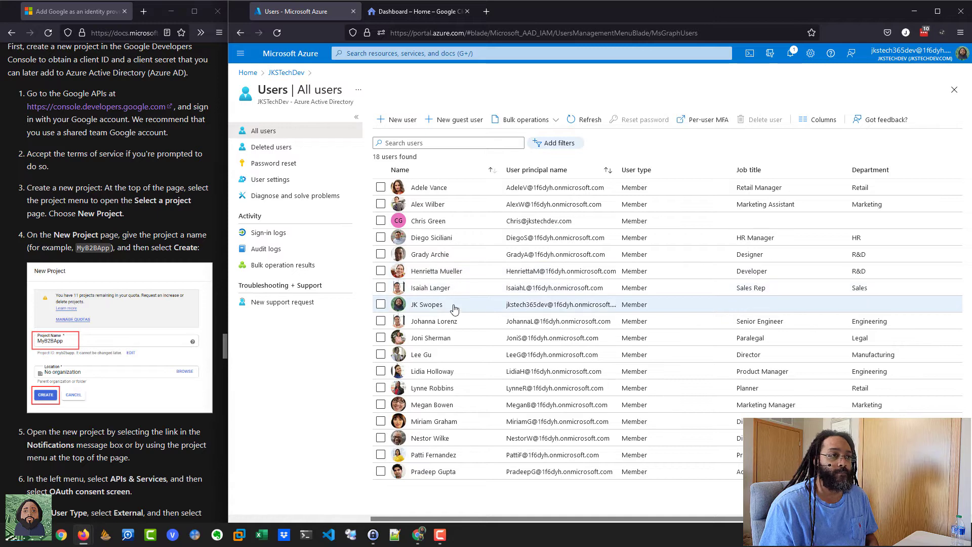
click(587, 120)
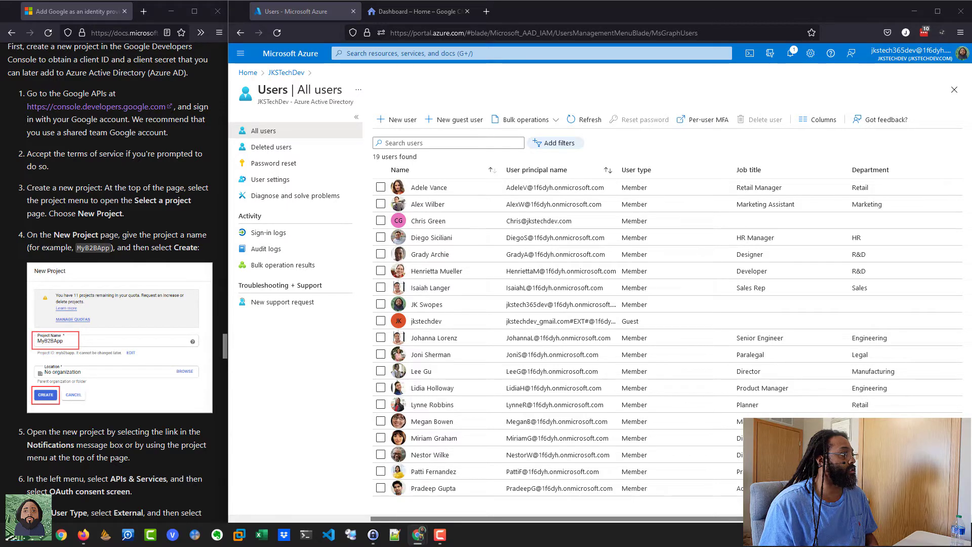
Step: Read the JKSTechDev invitation in Gmail, then bring the incognito Create account window forward
drag(0, 182, 649, 79)
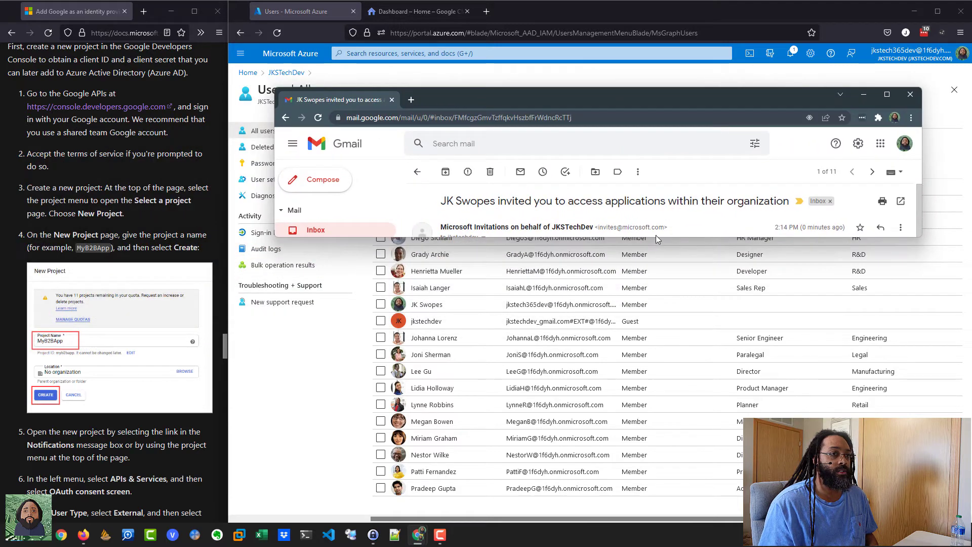
drag(655, 238, 636, 497)
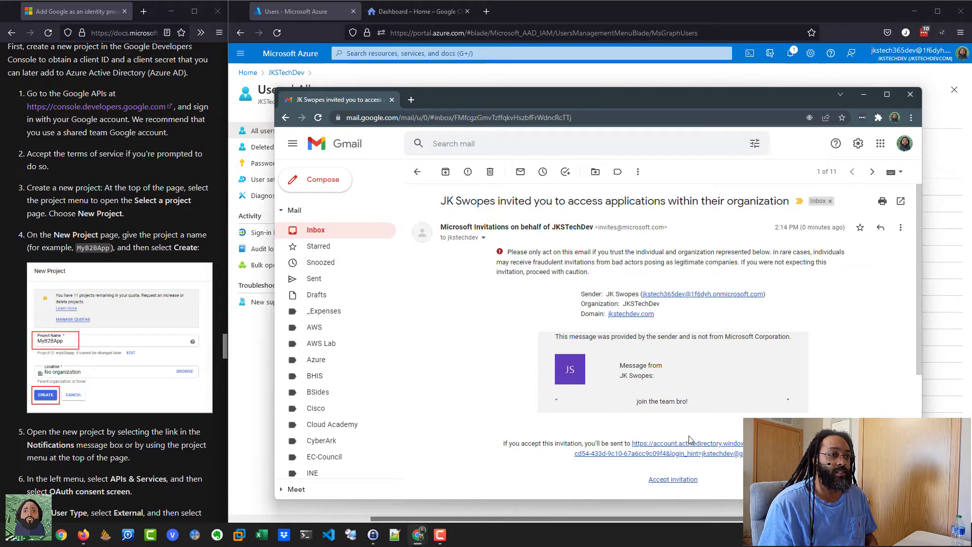
drag(581, 97, 0, 104)
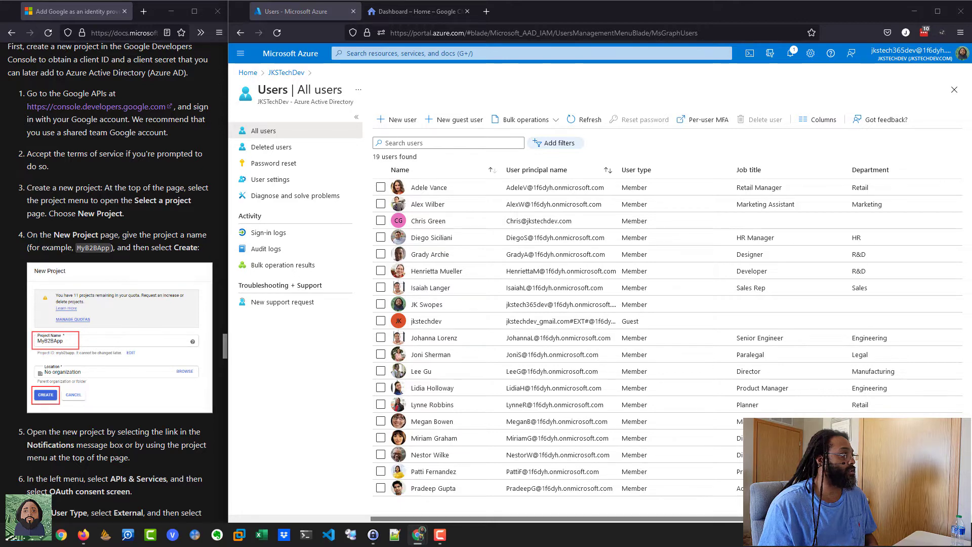
drag(0, 188, 595, 139)
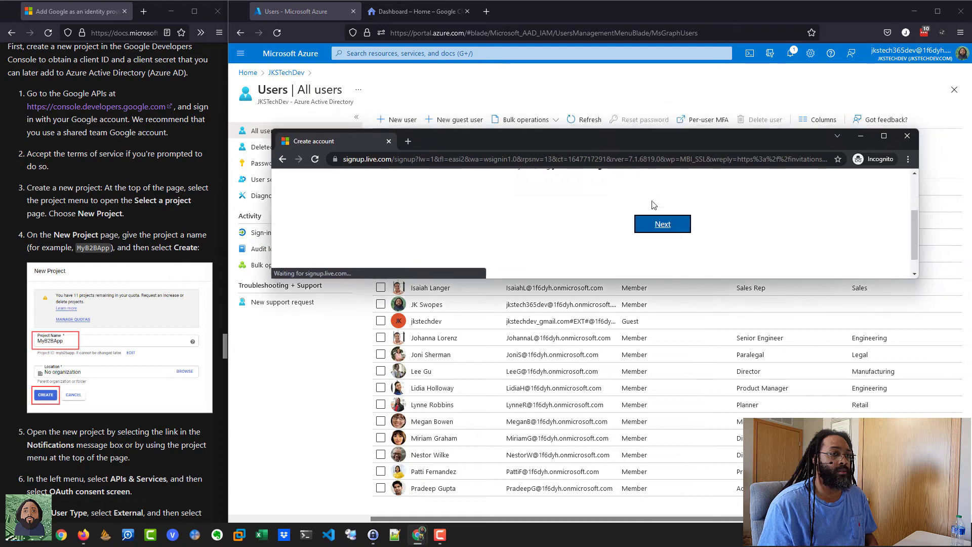
Step: Maximize the Microsoft sign-up window, continue to the password step, then close it
double_click(704, 139)
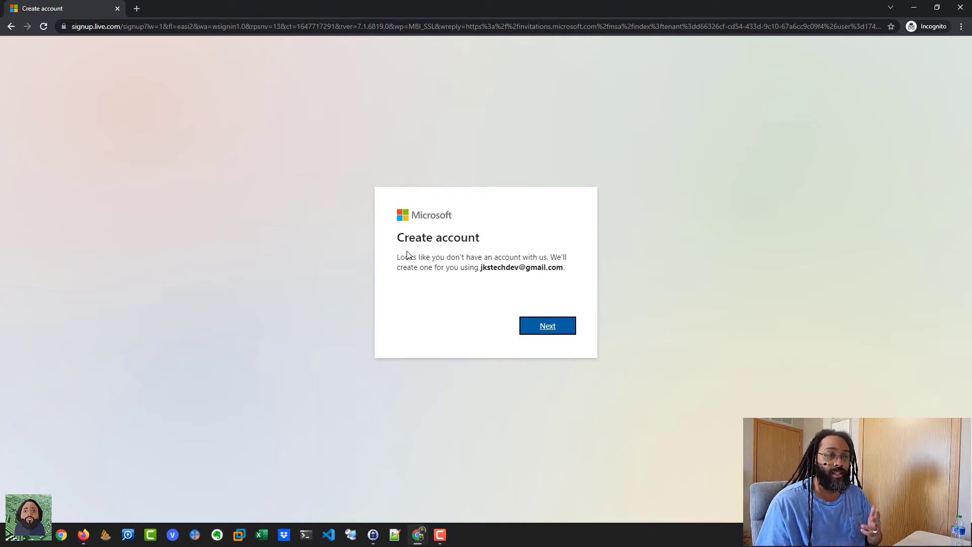
click(549, 327)
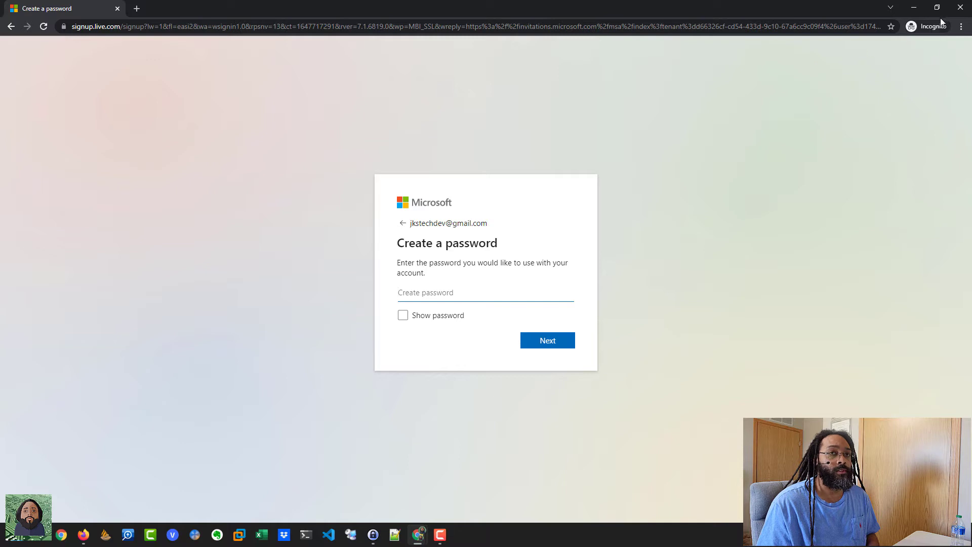
click(959, 15)
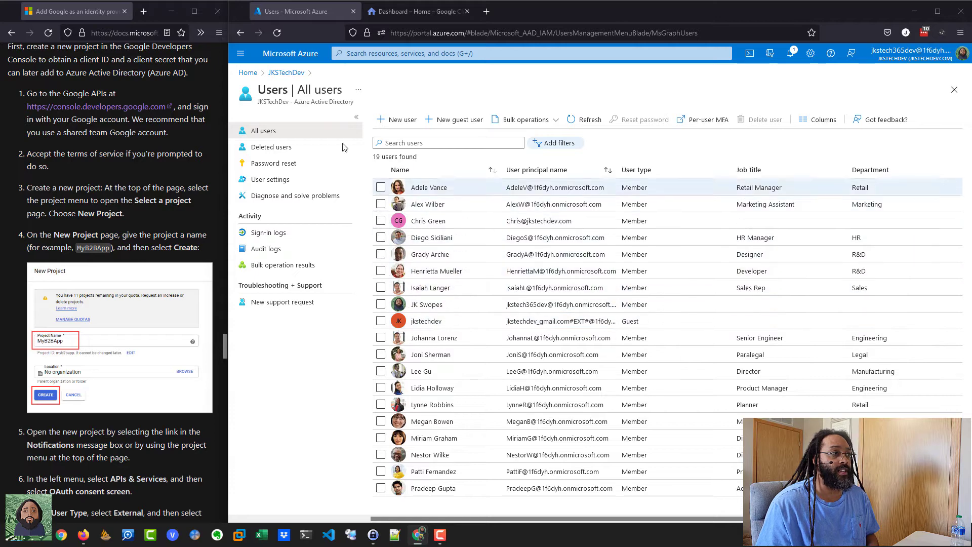
Step: Start adding Google under External Identities > All identity providers, then go to Google Cloud
click(288, 74)
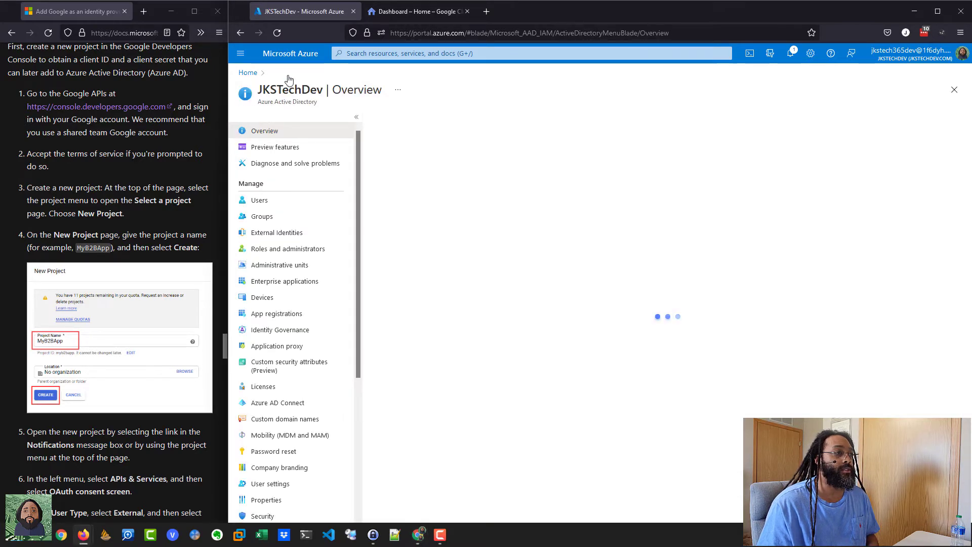
click(288, 237)
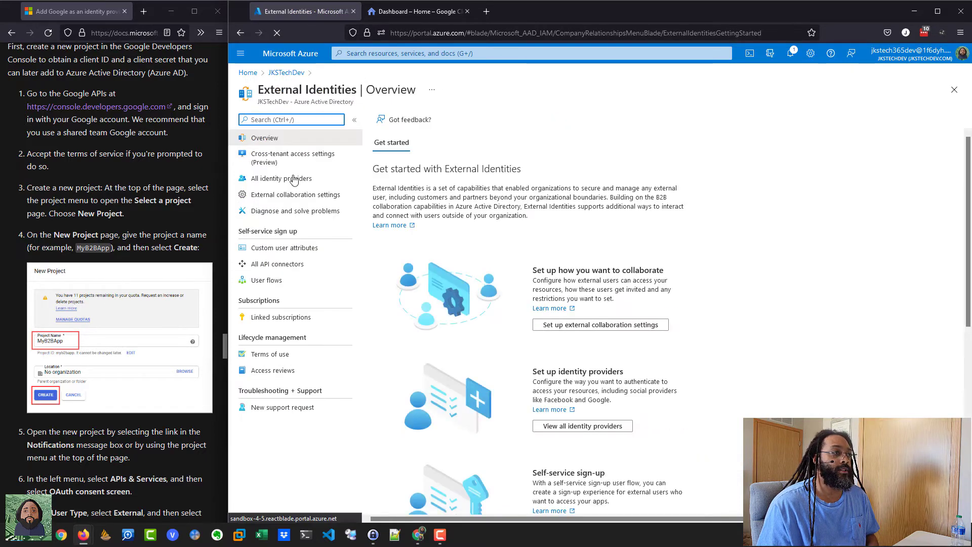
click(277, 183)
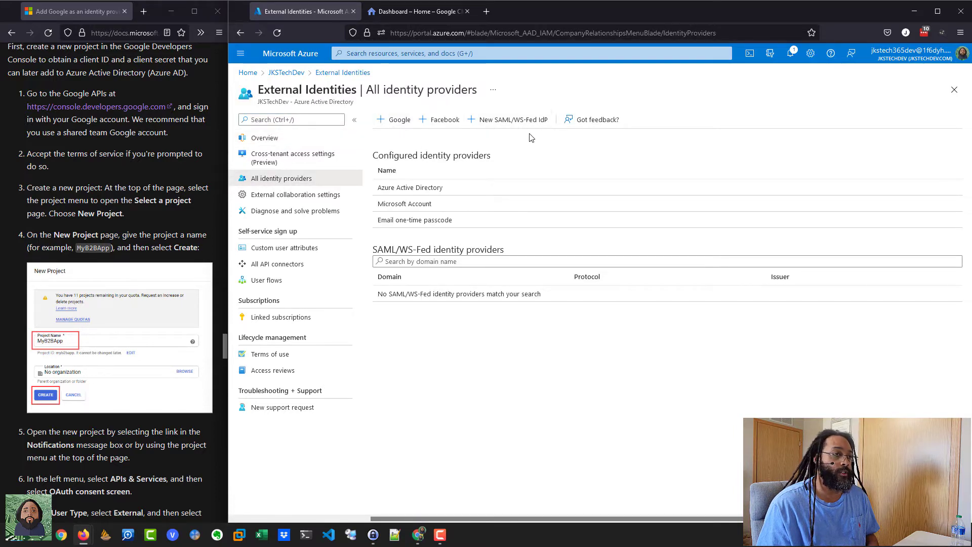
click(393, 122)
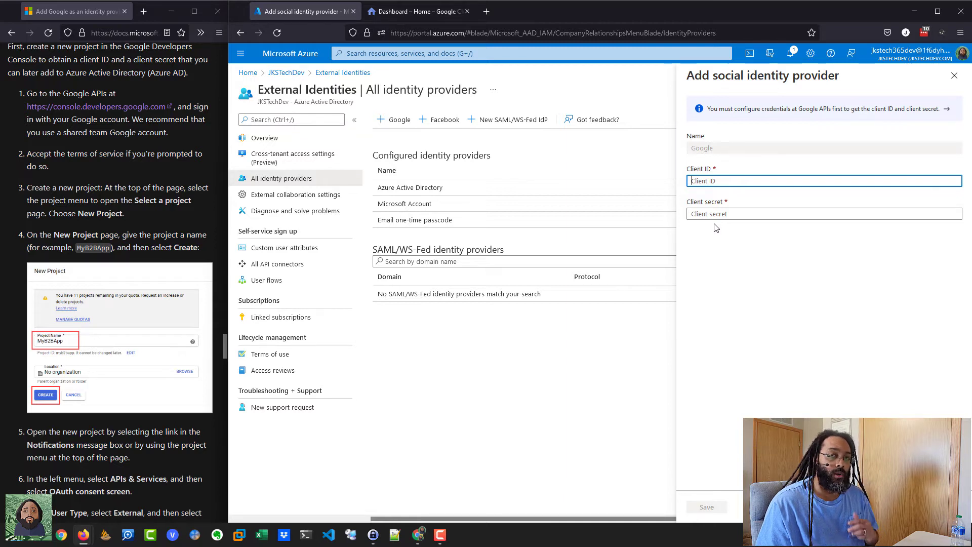
click(407, 11)
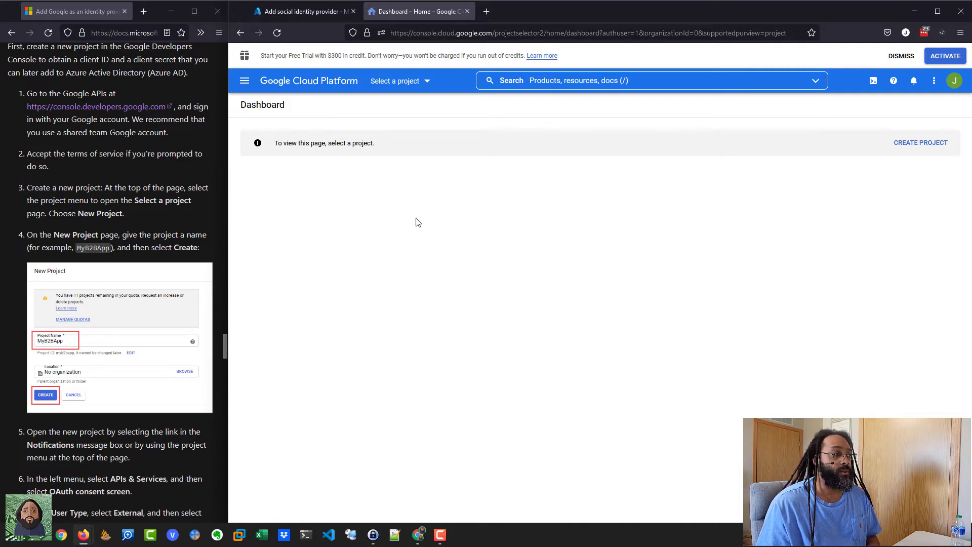
Step: Create a Google Cloud project named AzureAD-IdP
click(911, 144)
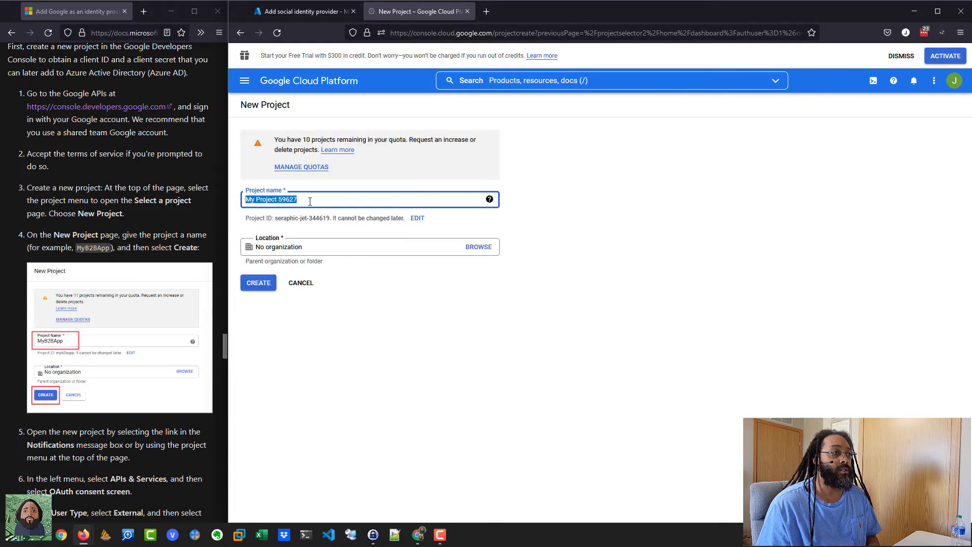
text(AzureAD)
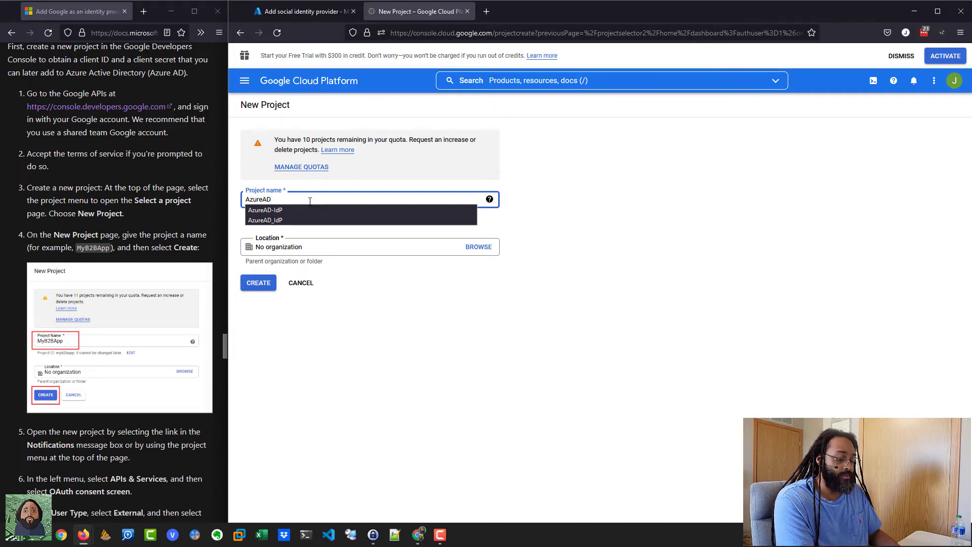
text(-)
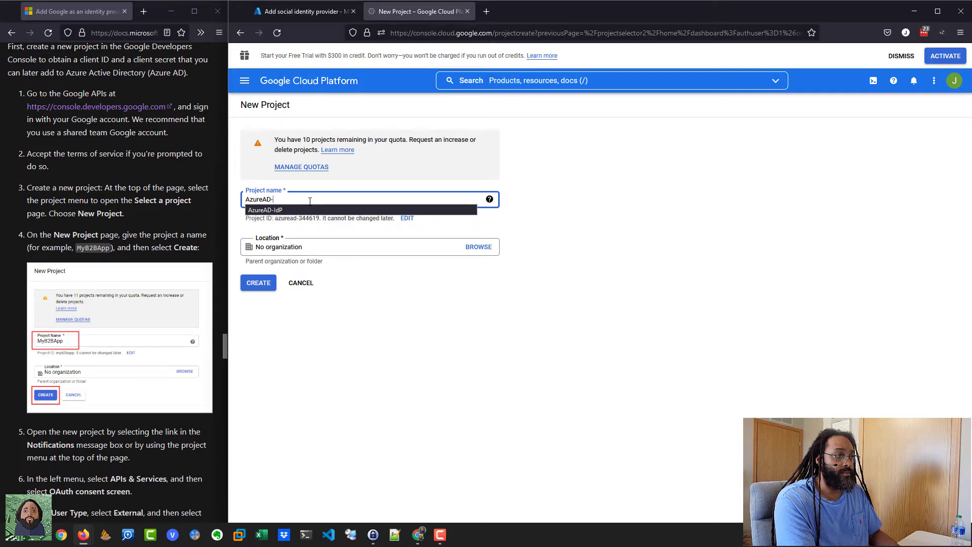
text(dP)
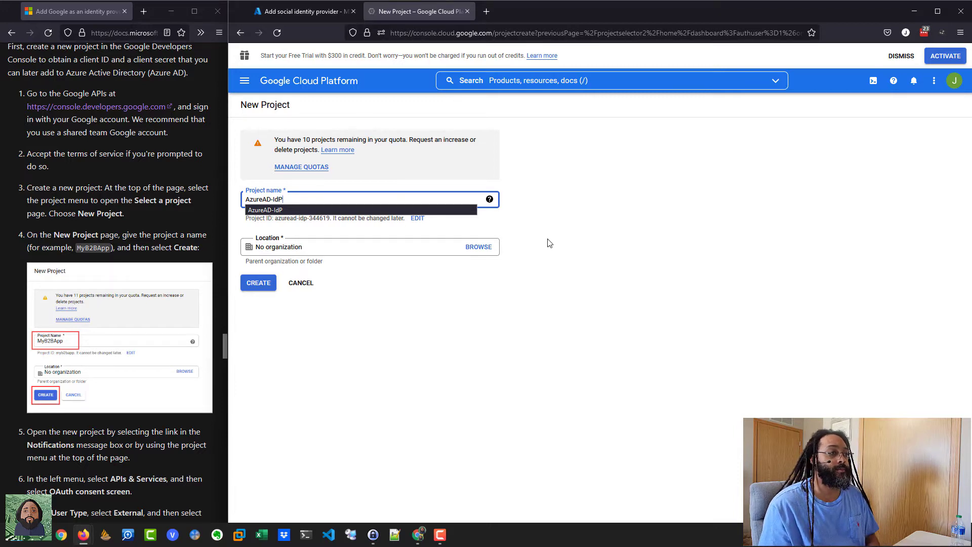
click(274, 209)
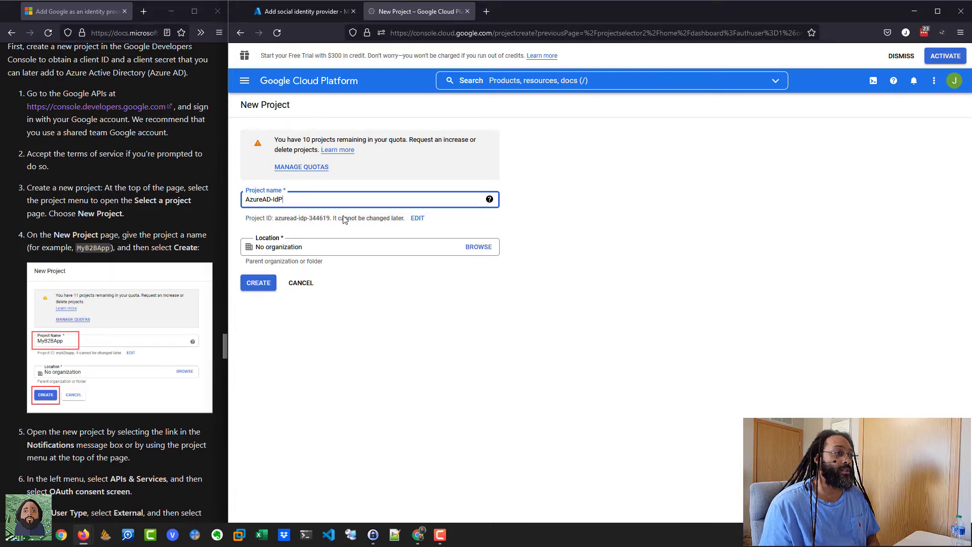
click(258, 283)
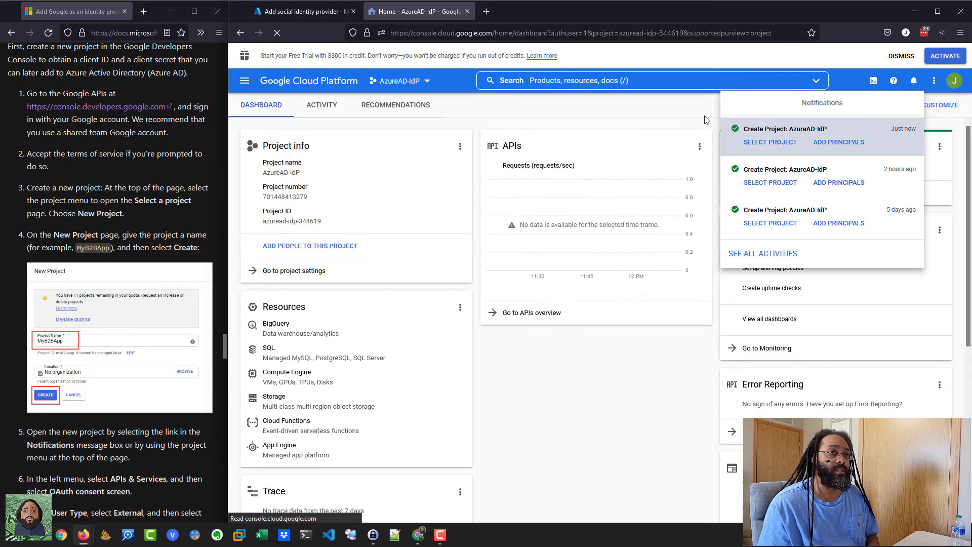
Step: Create an External user type OAuth consent screen under APIs & Services
click(714, 109)
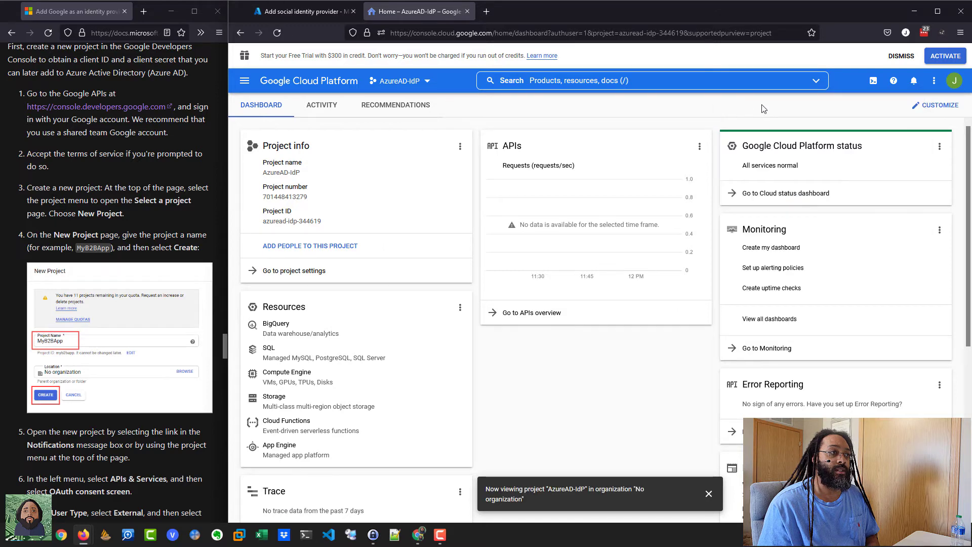
click(244, 81)
mouse_move(302, 233)
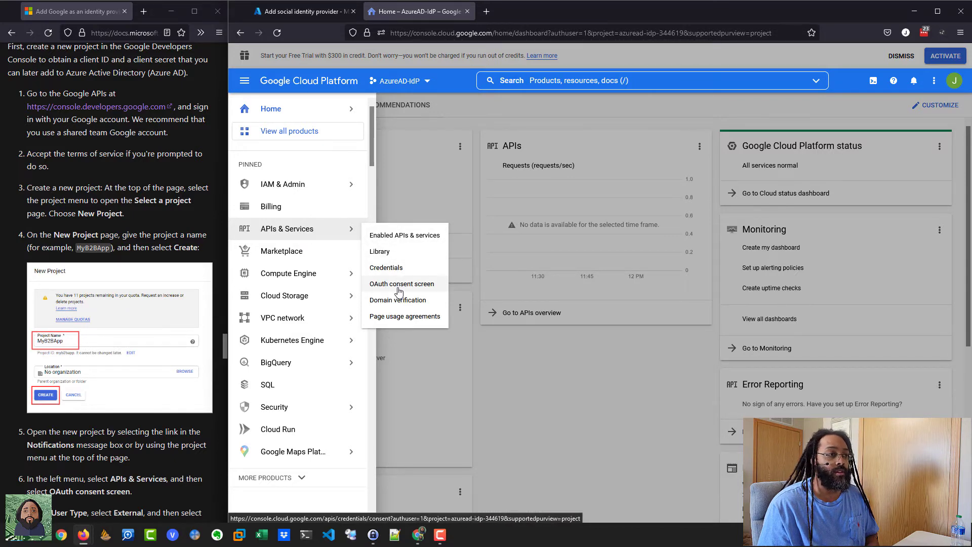
click(399, 285)
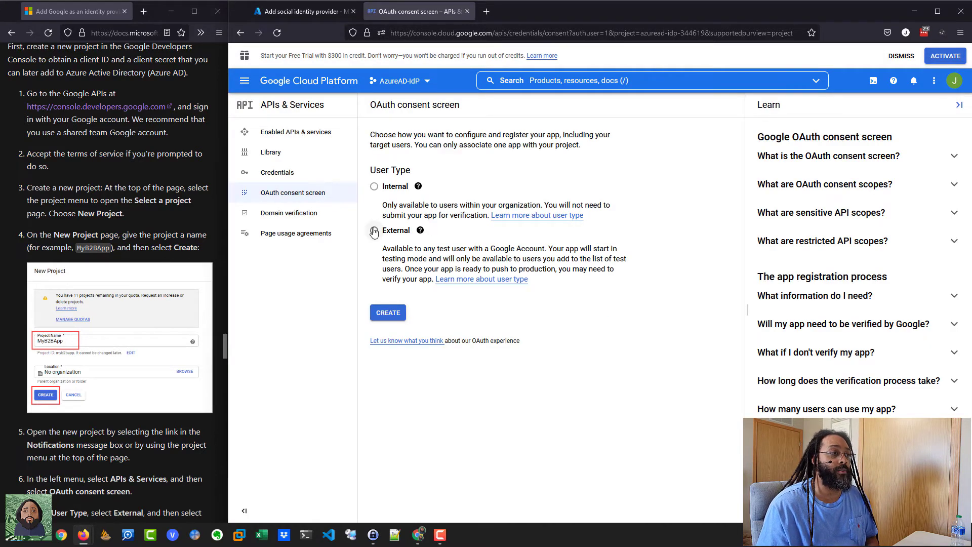
click(373, 232)
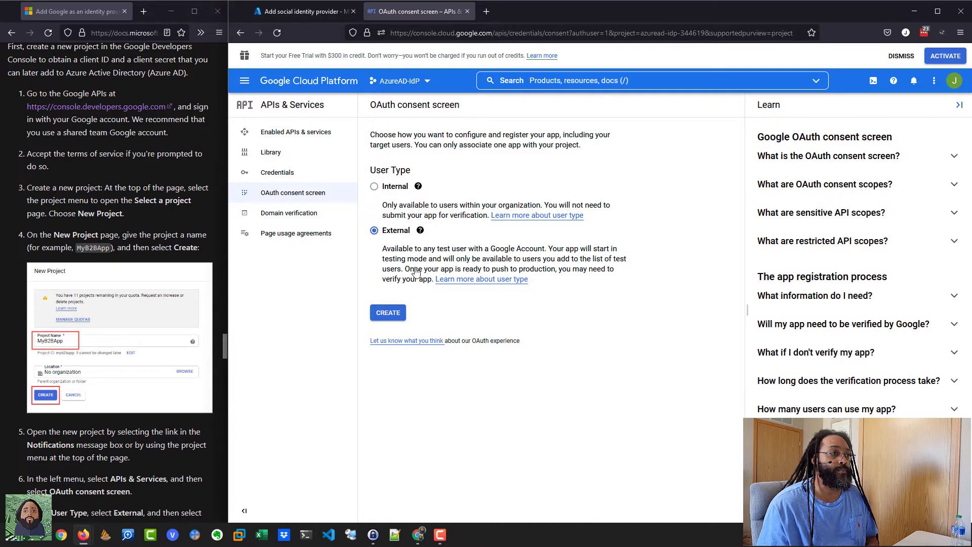
click(388, 313)
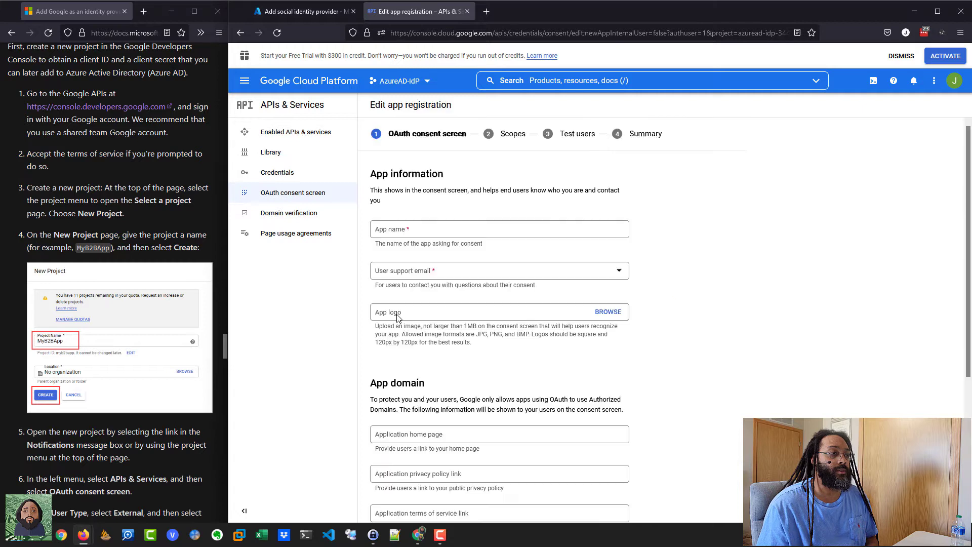
Step: Enter 'Azure AD IdP' as app name and pick the account email for user support
click(416, 231)
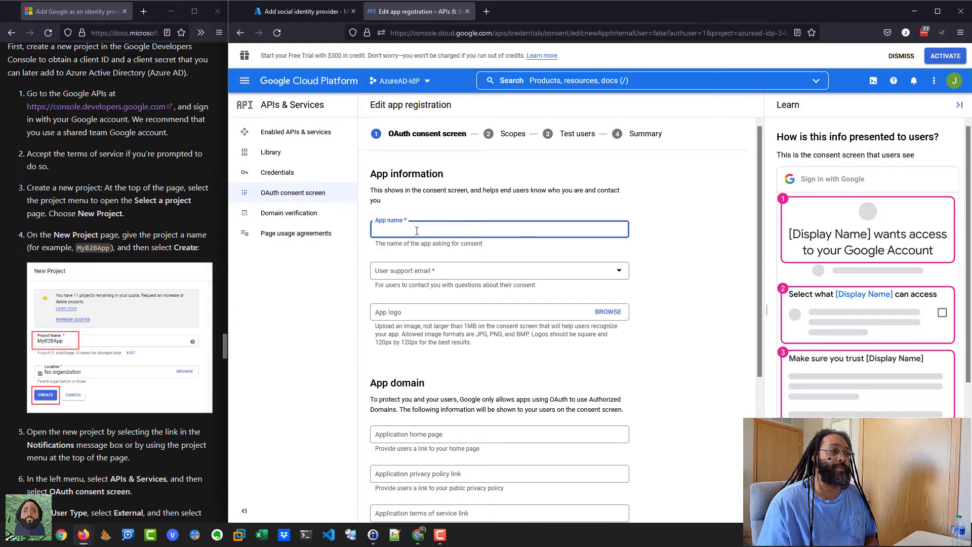
text(A)
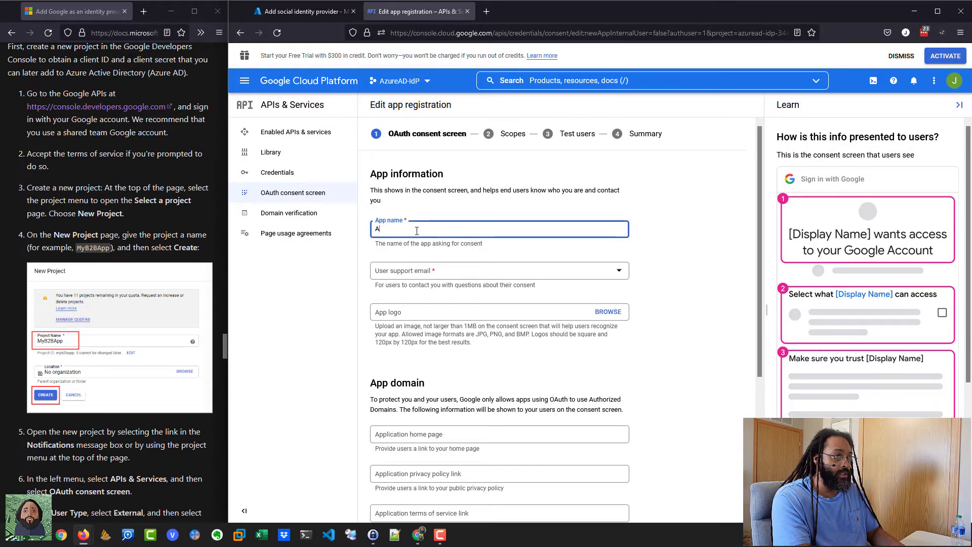
text(zure A)
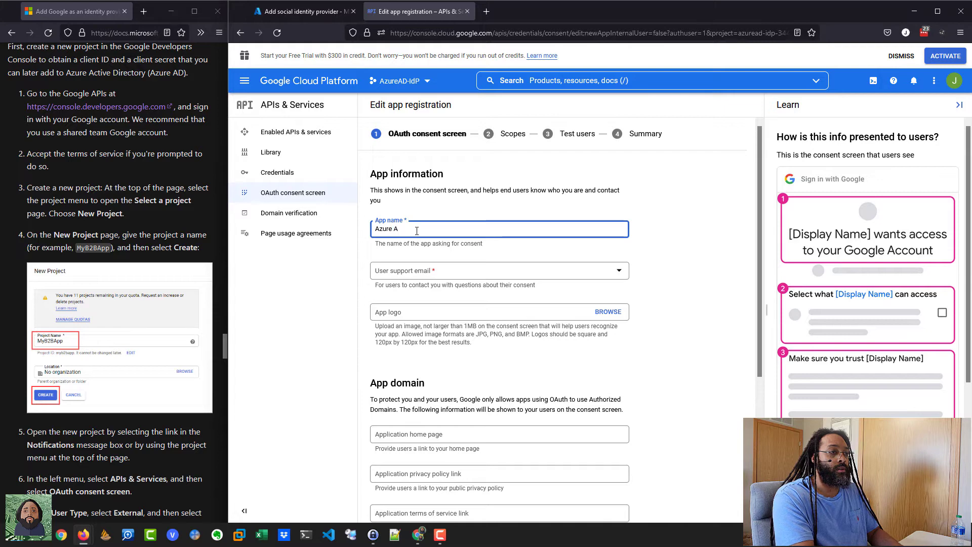
text(D IdP)
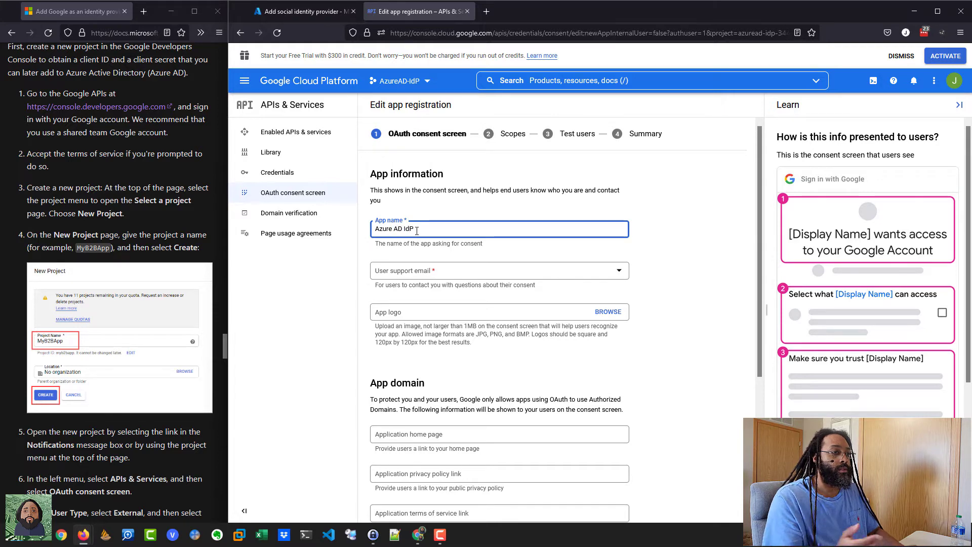
click(407, 276)
click(407, 280)
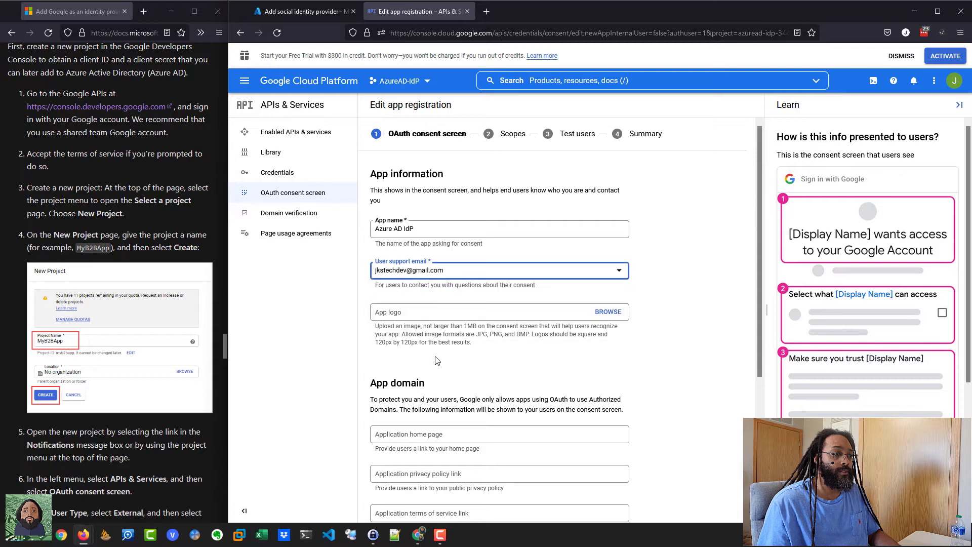
scroll(458, 397, down, 5)
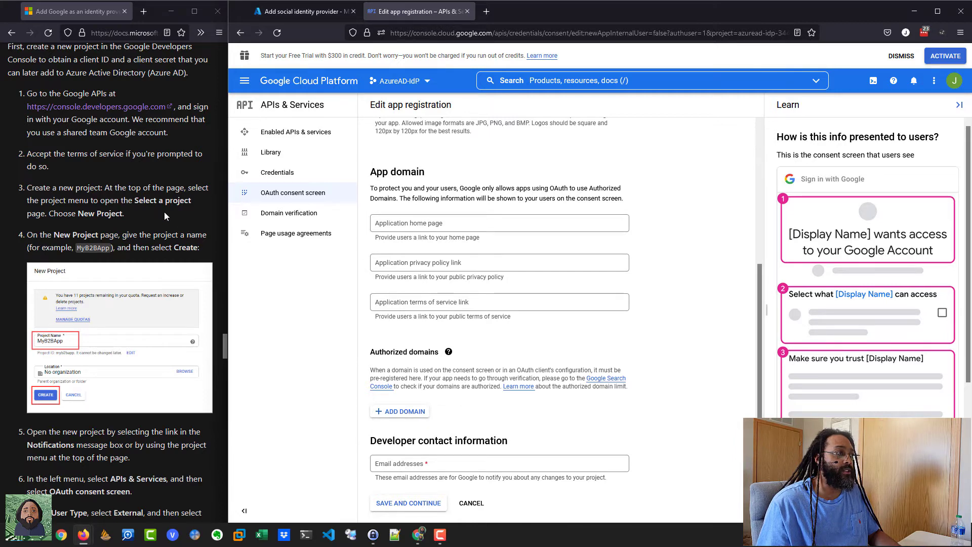
scroll(164, 213, down, 2)
scroll(164, 216, down, 4)
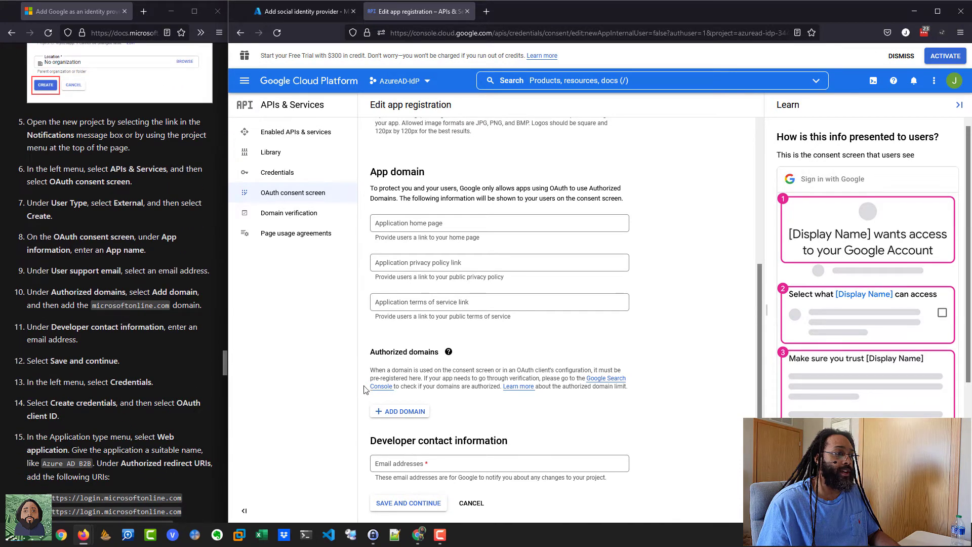
Step: Authorize microsoftonline.com, add a developer contact email, and save to reach the Scopes step
click(419, 412)
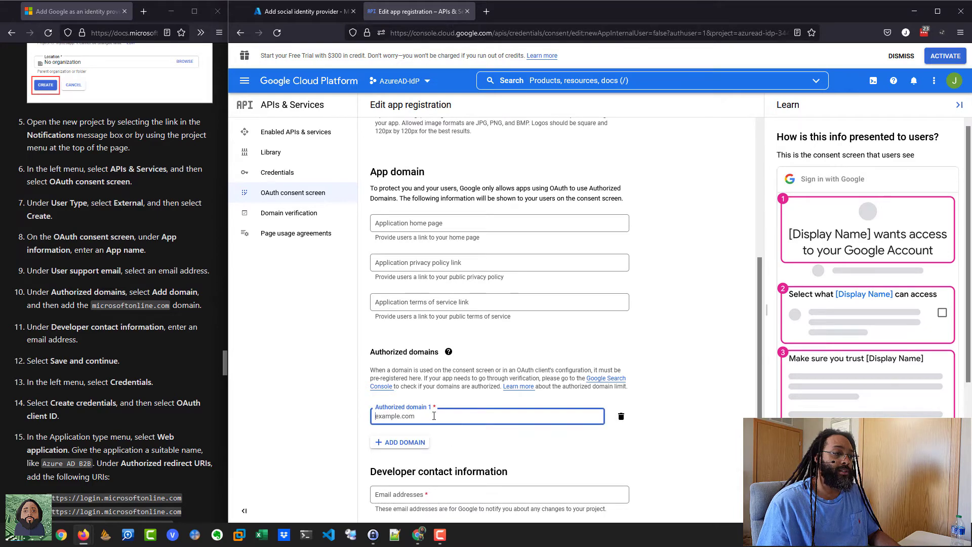
text(microsoftonline.com)
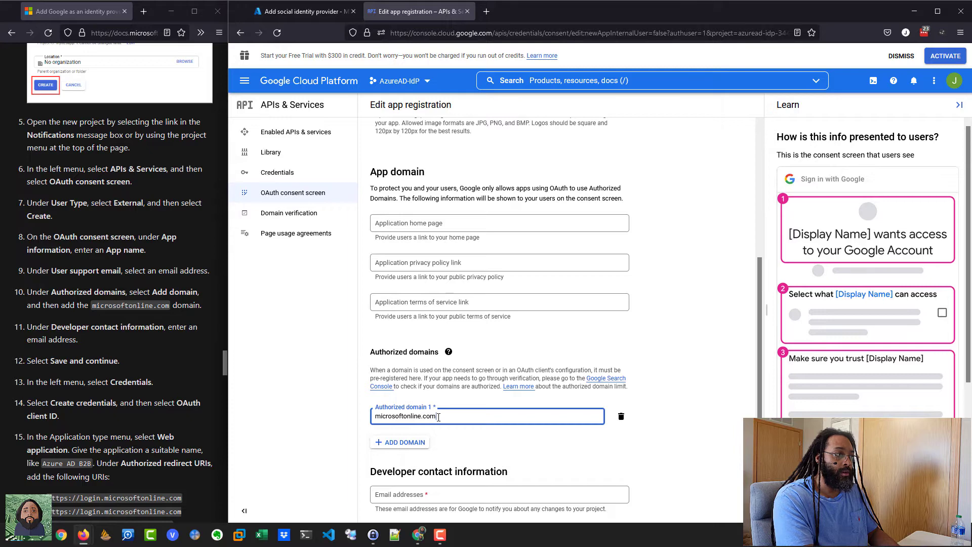
scroll(497, 411, down, 1)
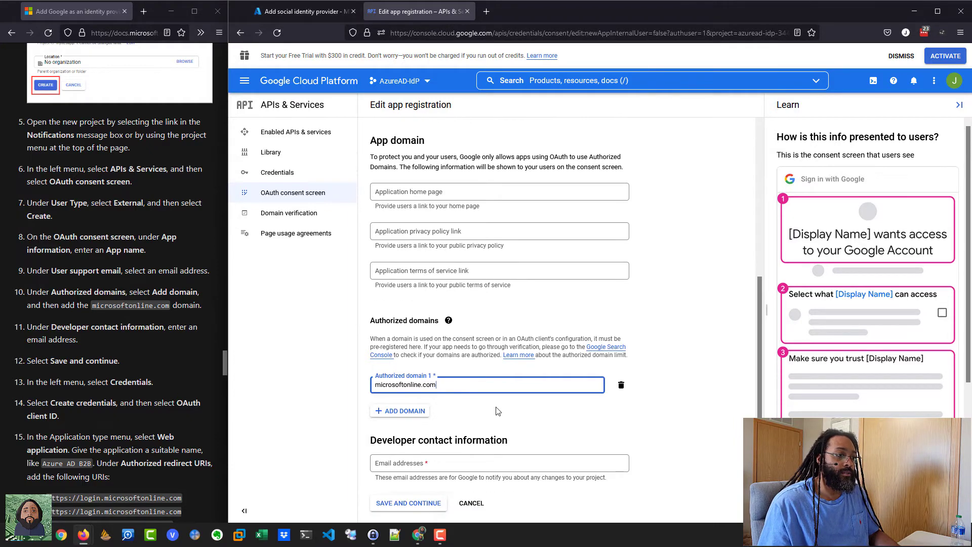
click(454, 463)
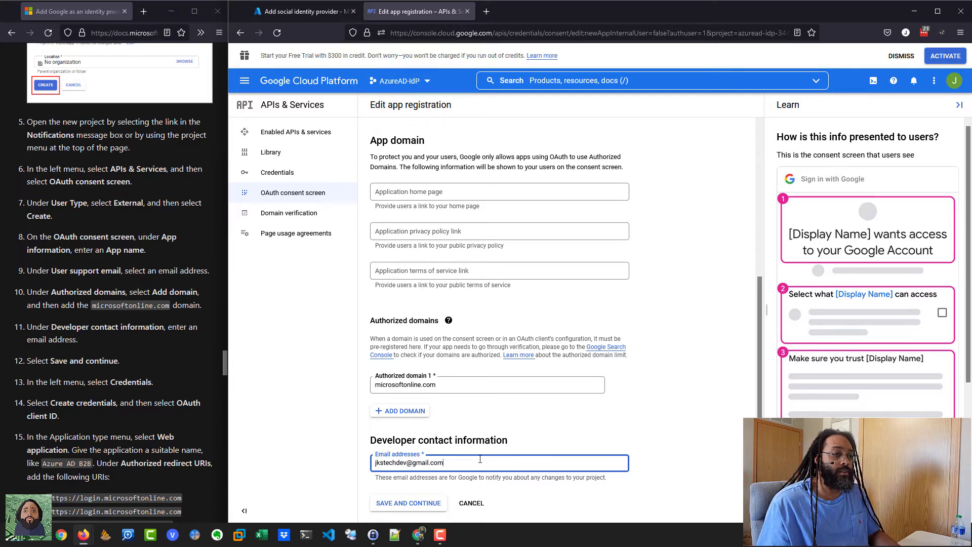
click(415, 506)
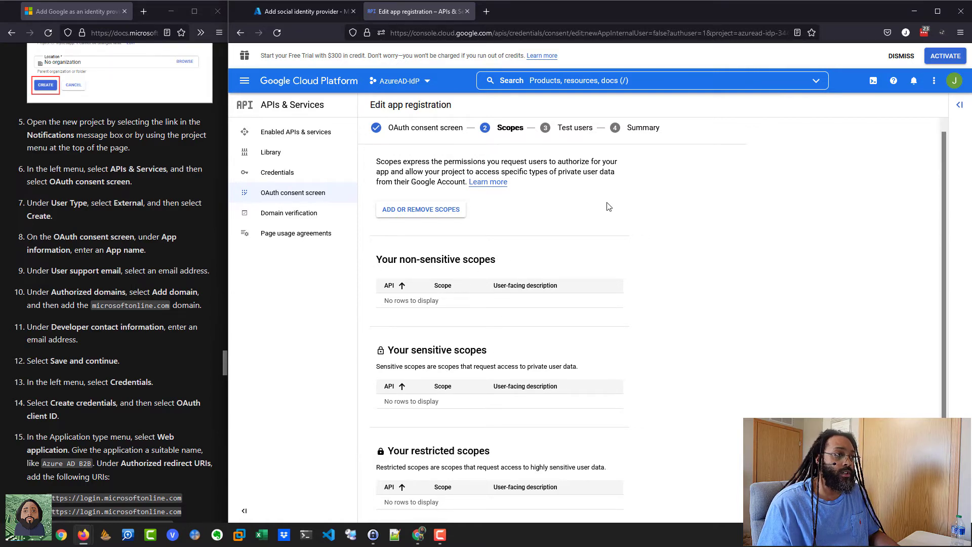
Step: Start a new Web application OAuth client ID from the project's credentials page
click(267, 175)
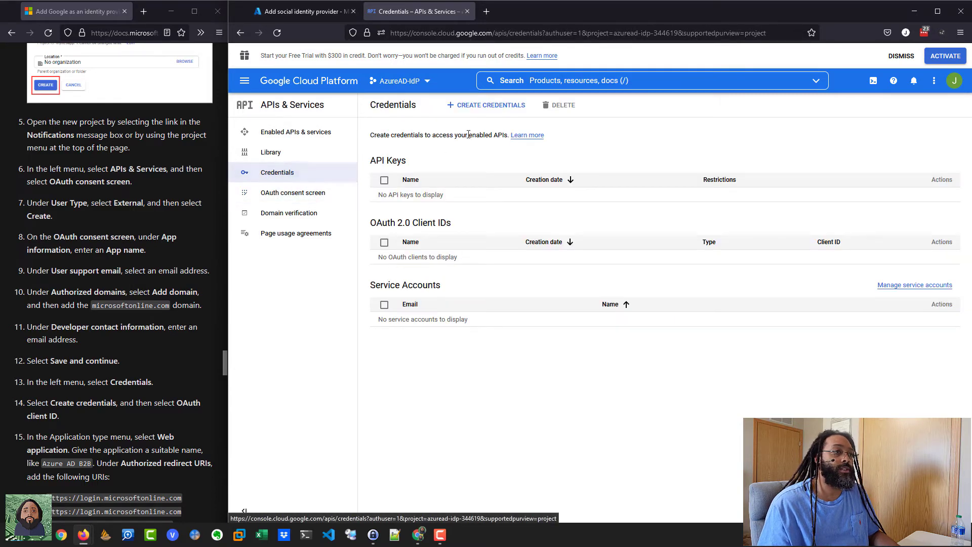
click(483, 108)
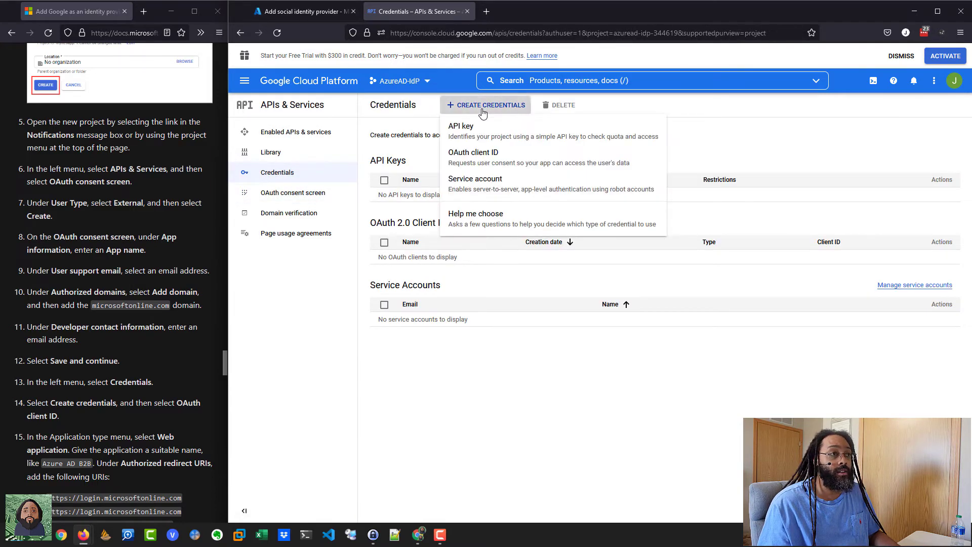
click(480, 162)
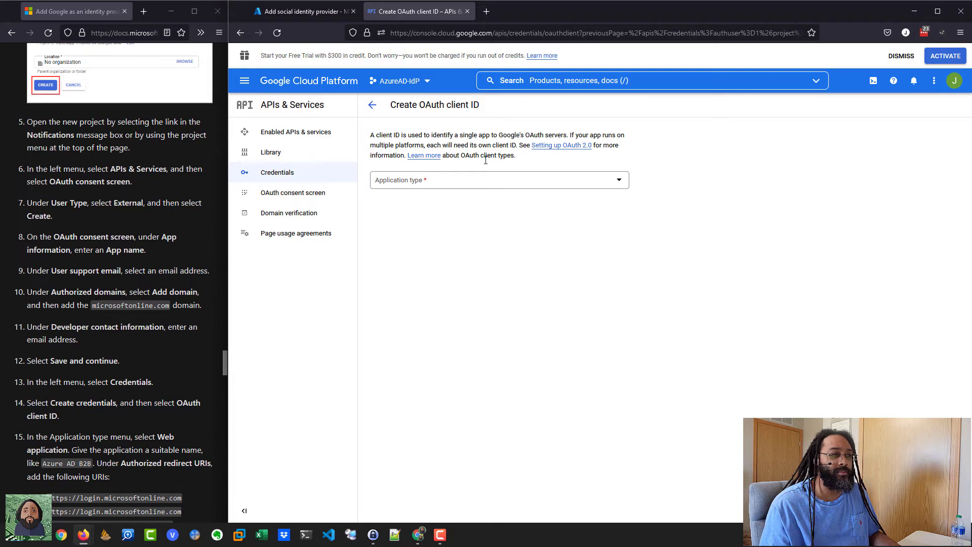
click(458, 186)
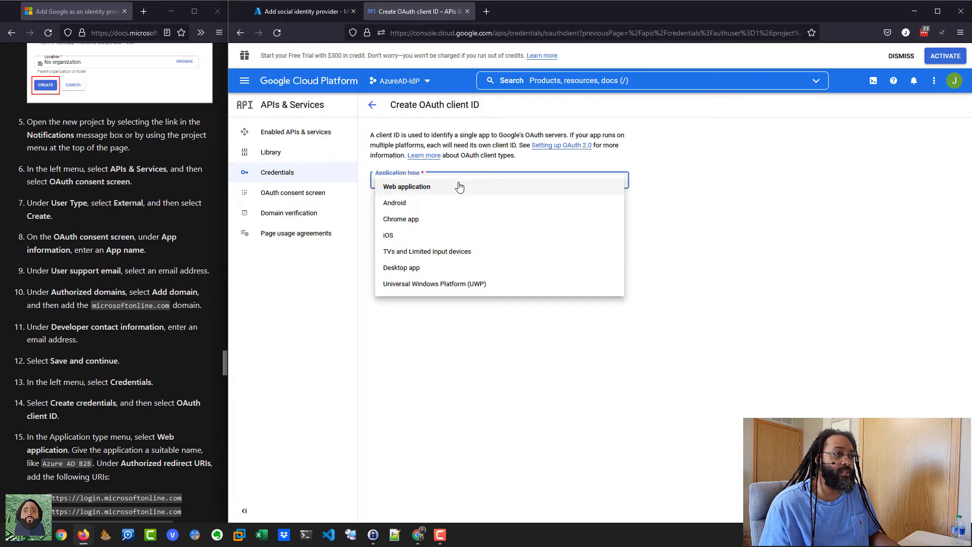
click(421, 186)
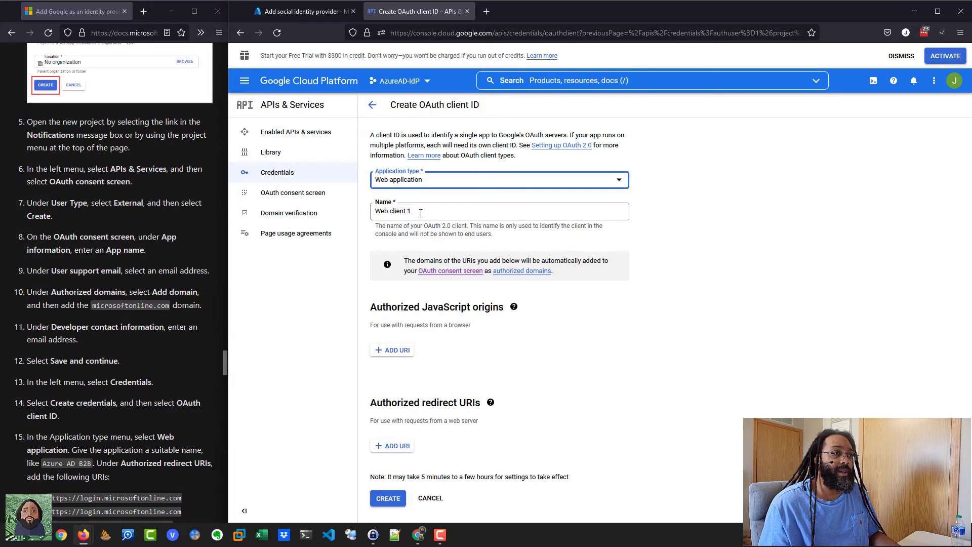
Step: Name the client 'Azure AD IdP' and select the tenant ID redirect URL in the guide
drag(422, 211, 362, 207)
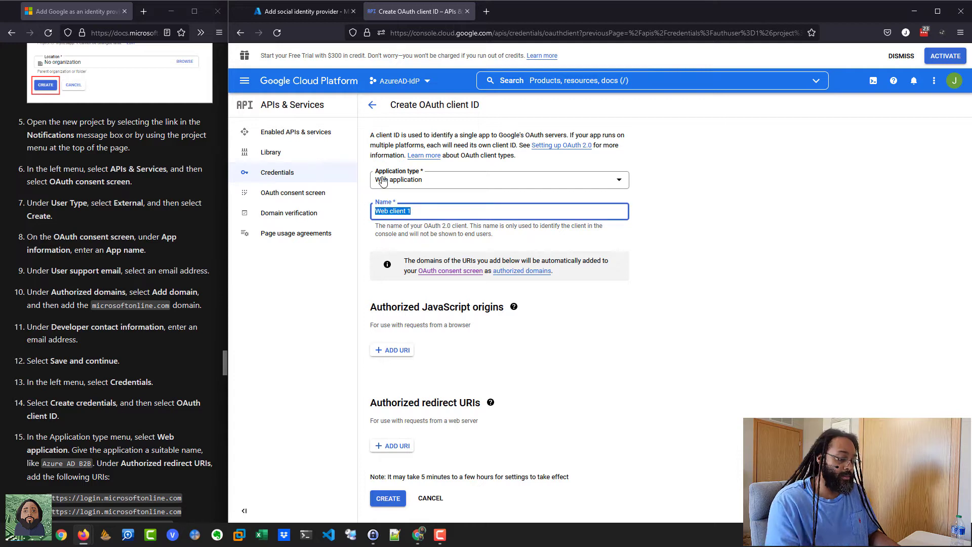
text(Azure AD IdP)
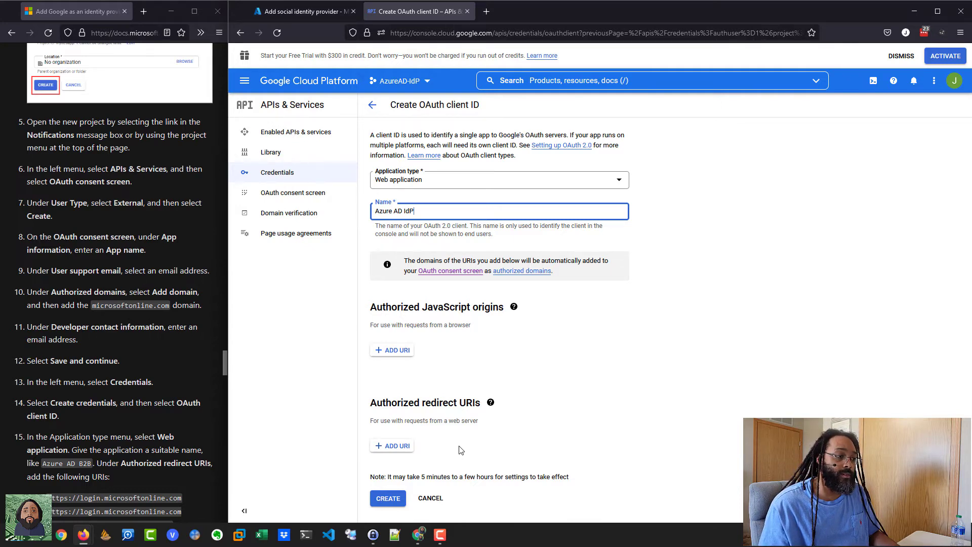
scroll(175, 378, down, 3)
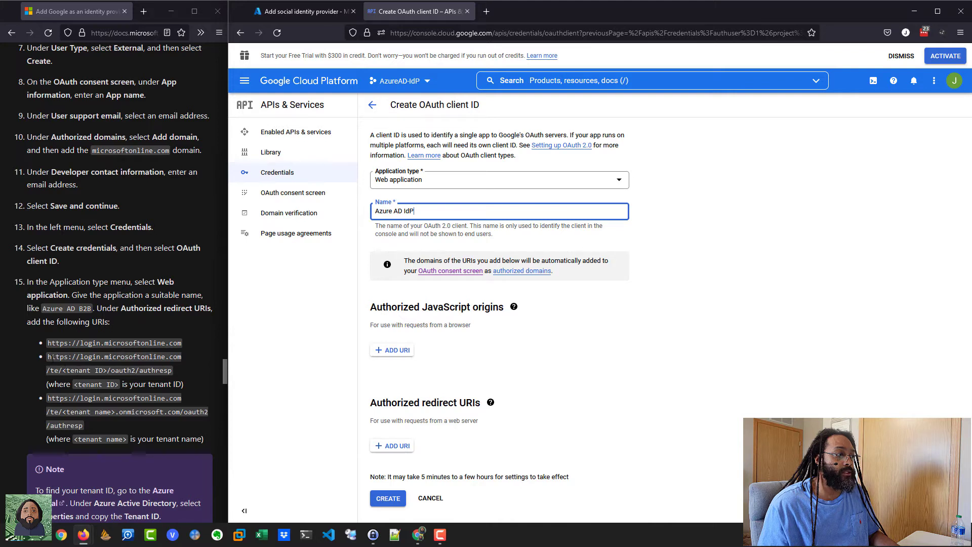
drag(47, 357, 173, 370)
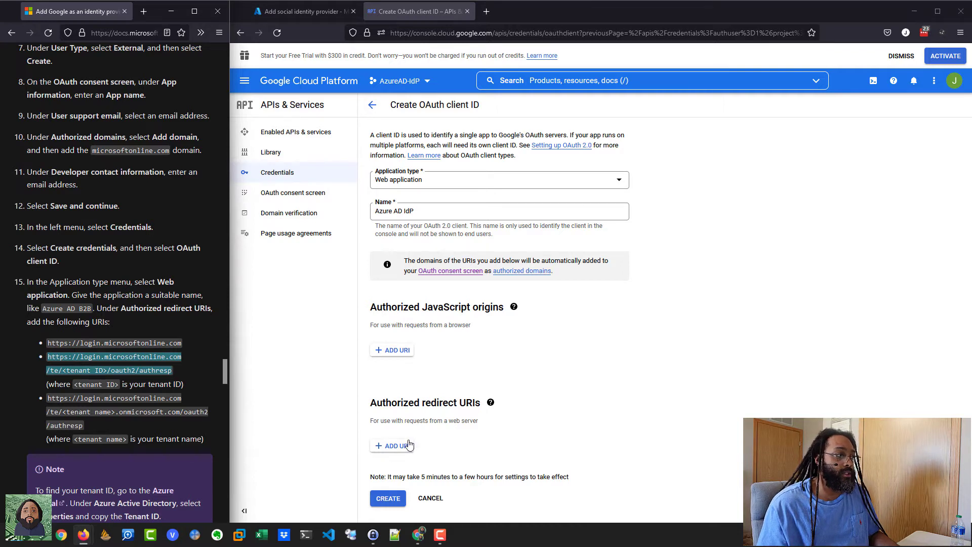
click(393, 447)
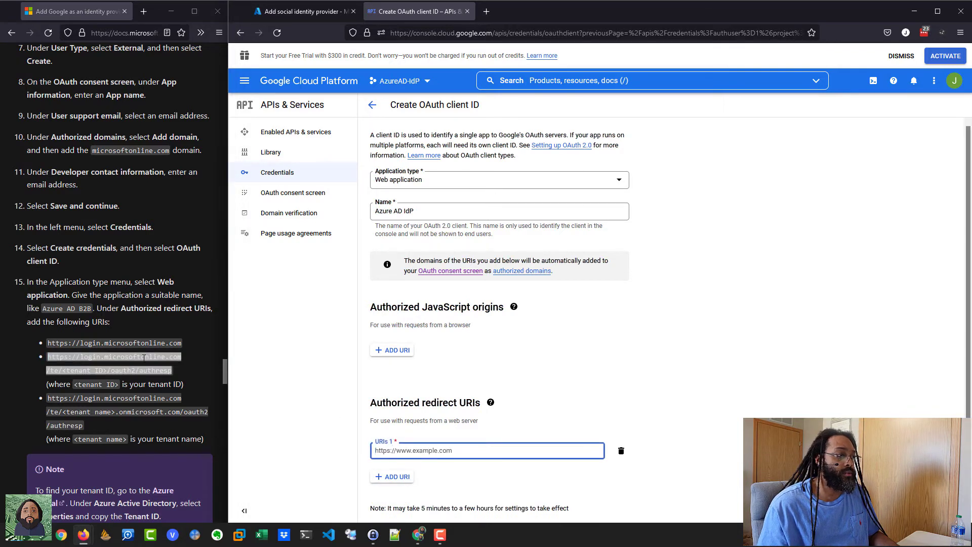
drag(49, 343, 182, 344)
key(ctrl+c)
right_click(172, 345)
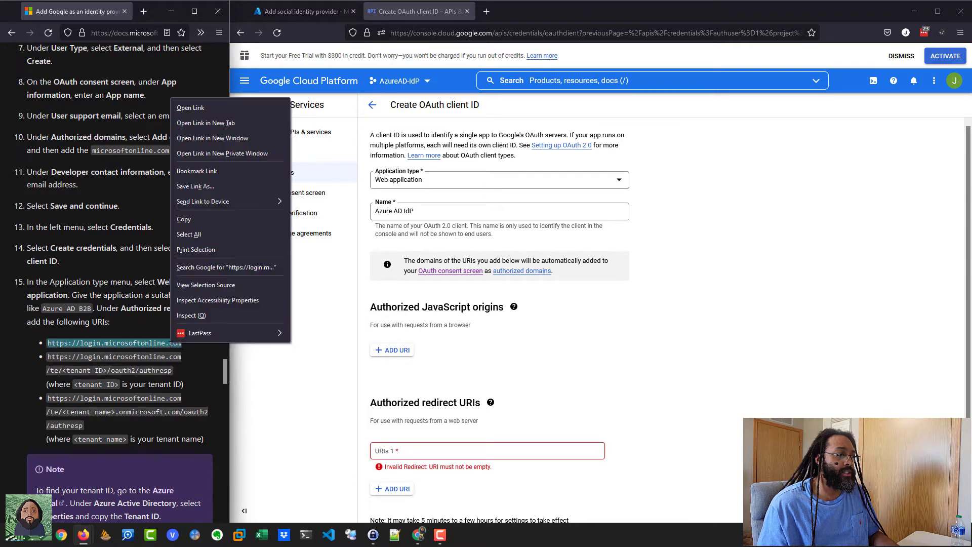
click(187, 219)
right_click(418, 455)
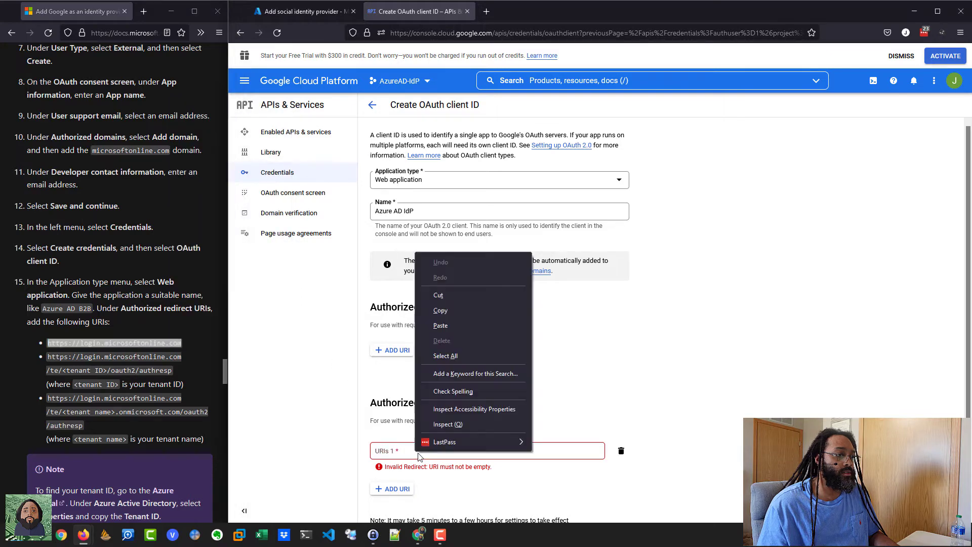
click(409, 455)
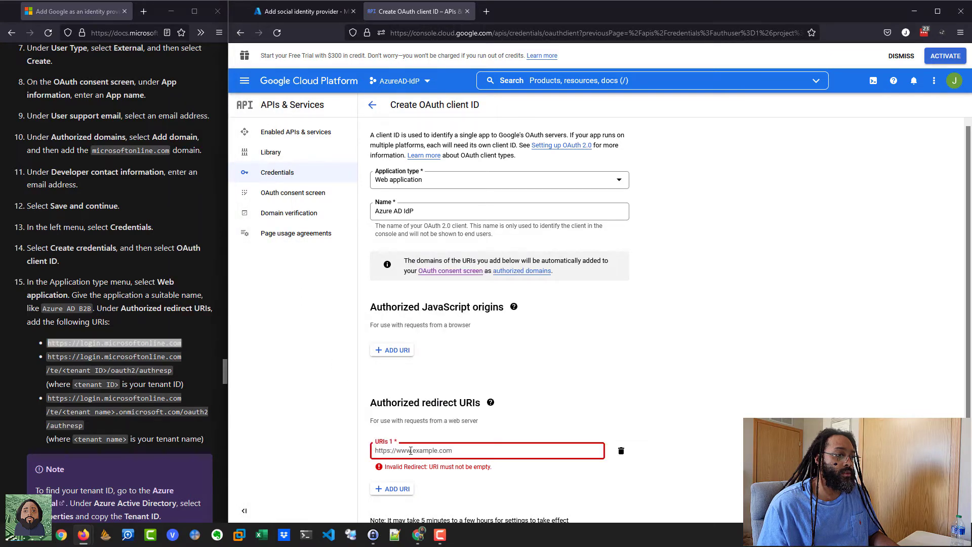
right_click(411, 450)
click(457, 351)
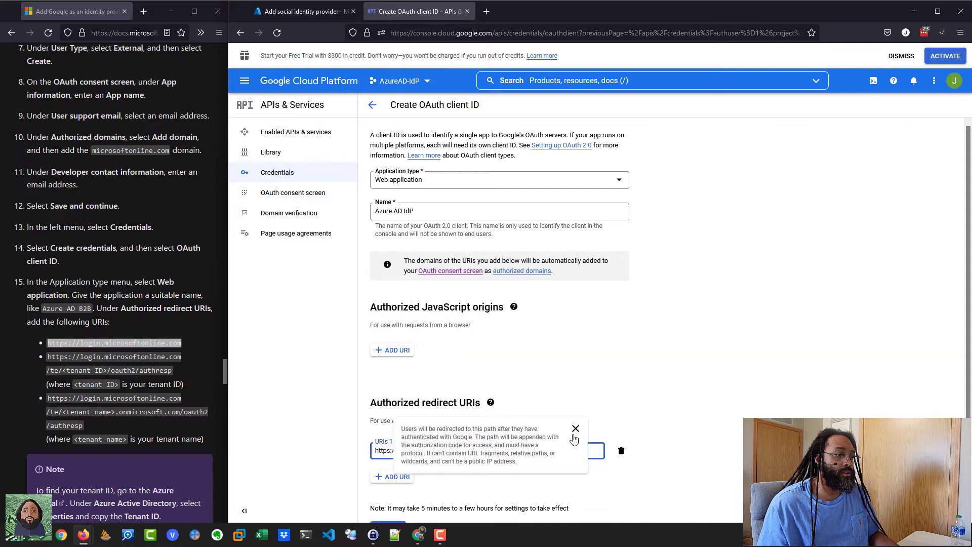
click(574, 431)
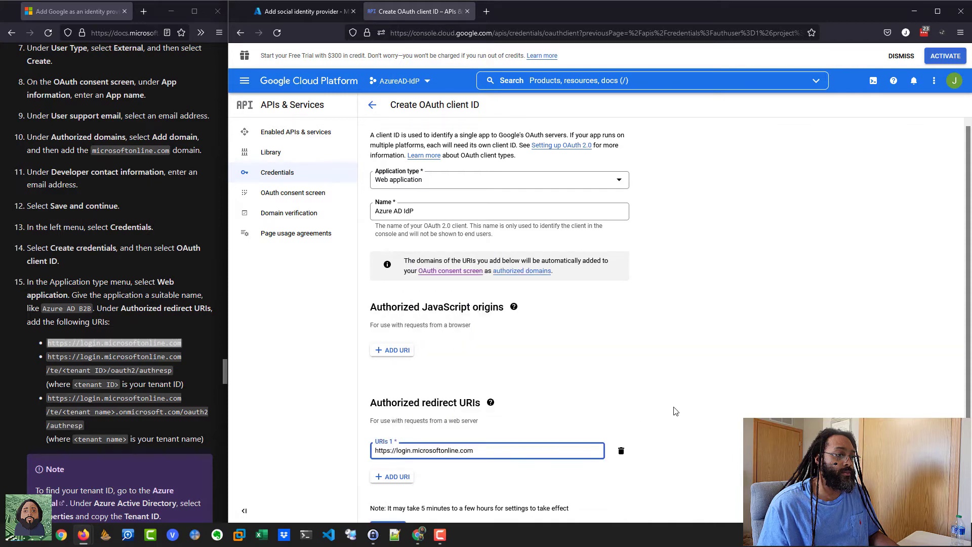
Step: Add the login.microsoftonline.com/te/<tenant ID>/oauth2/authresp URL as the second redirect URI
click(403, 478)
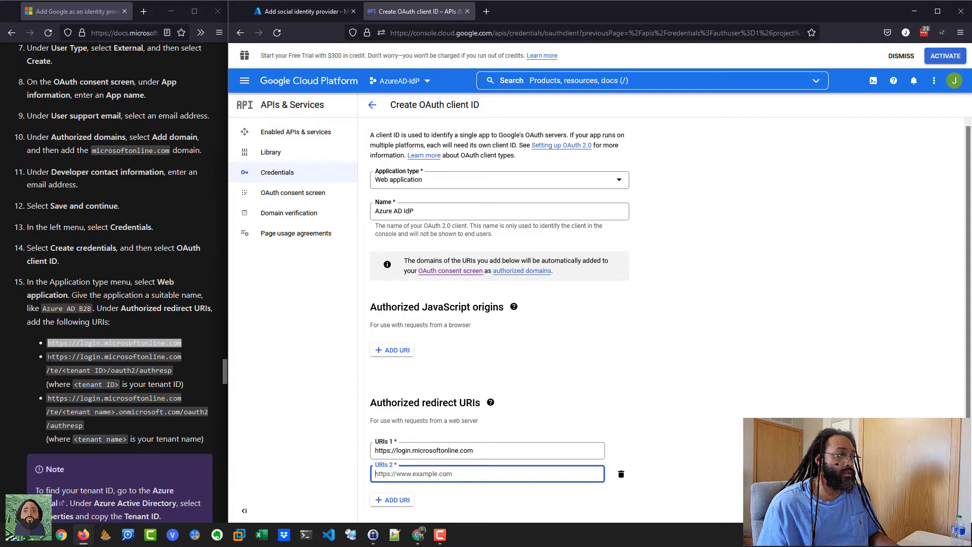
mouse_move(48, 357)
mouse_down()
mouse_move(172, 373)
mouse_move(49, 356)
mouse_up()
right_click(49, 356)
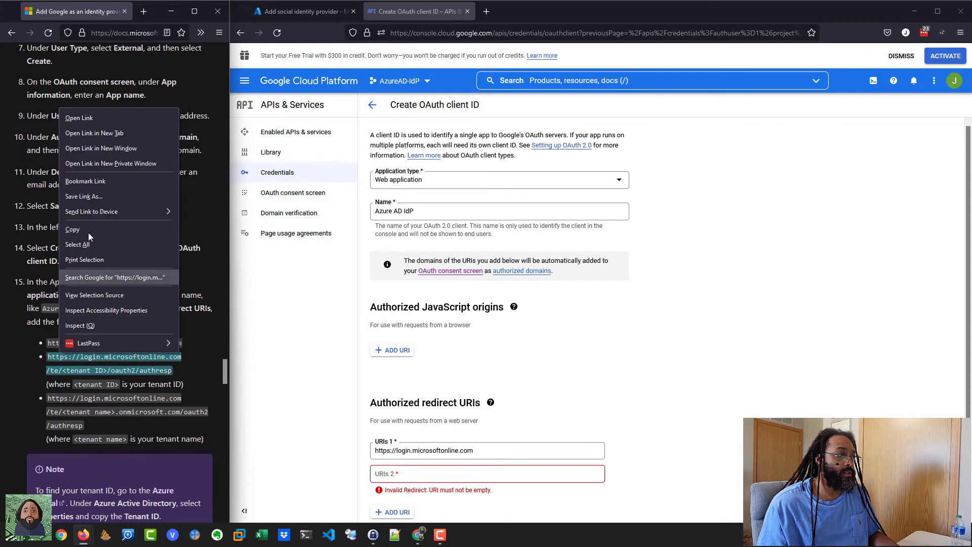
click(79, 230)
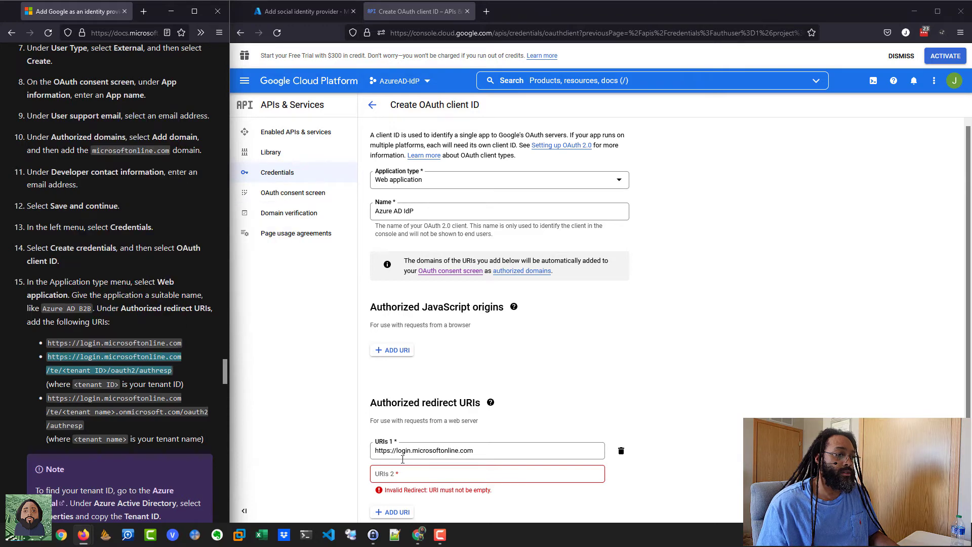
click(406, 478)
right_click(408, 476)
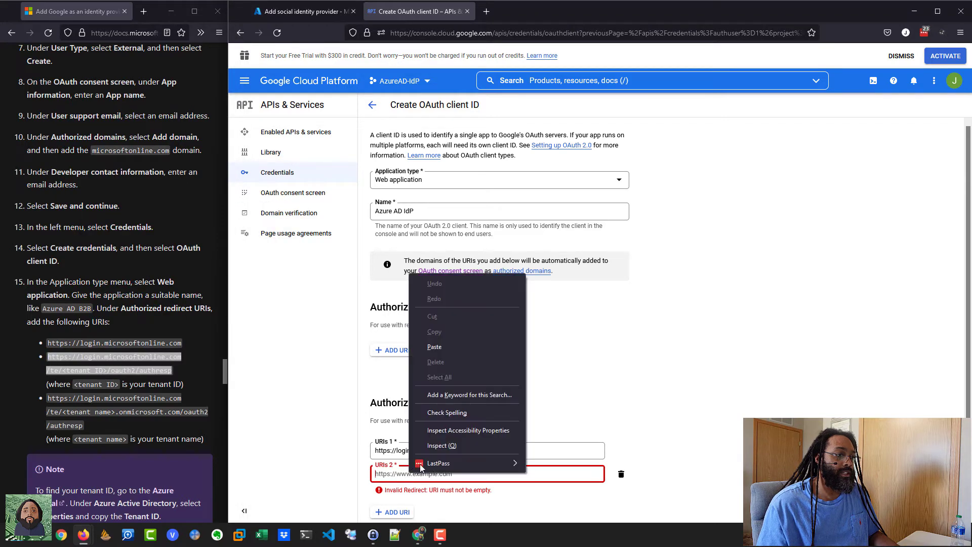
click(457, 350)
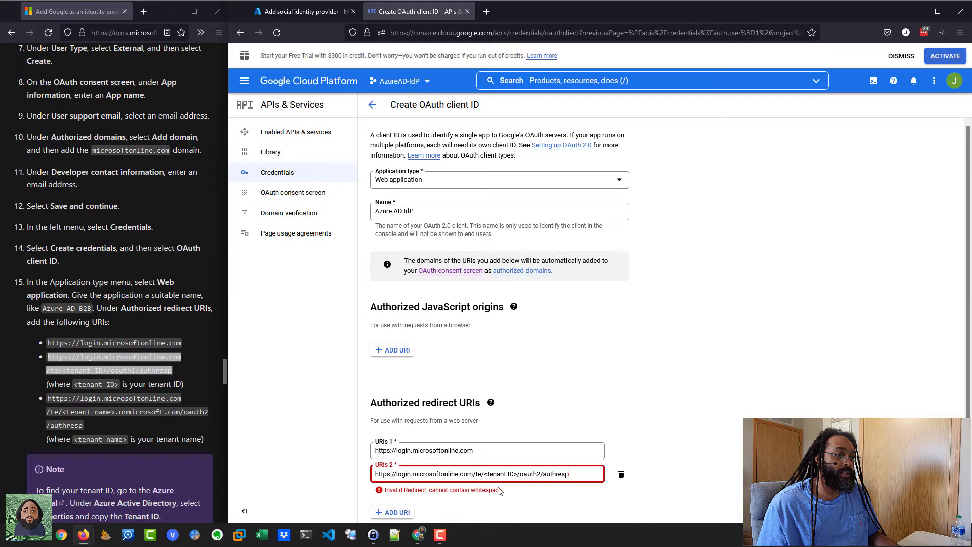
click(289, 13)
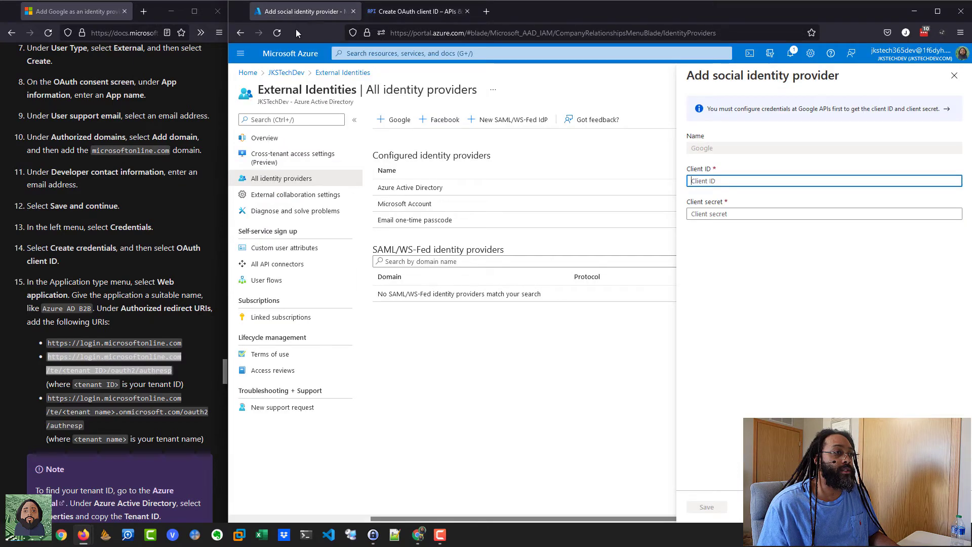
Step: Look up the JKSTechDev Tenant ID in Azure, then select the <tenant ID> placeholder in URI 2
click(270, 140)
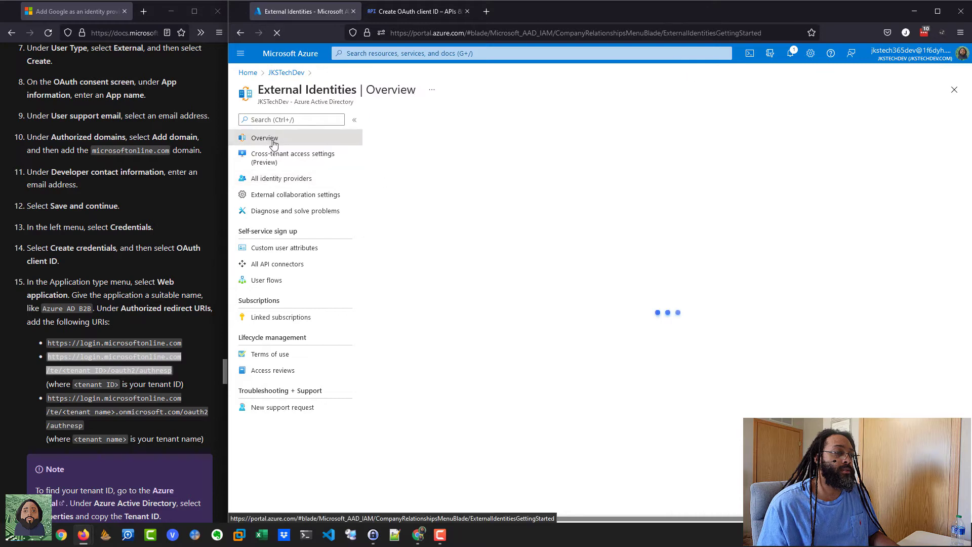
click(286, 72)
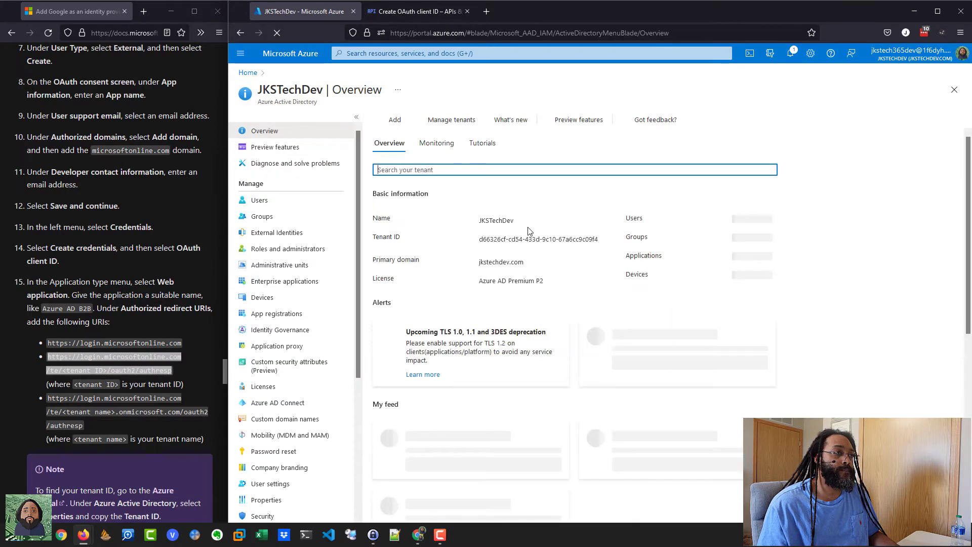
click(428, 13)
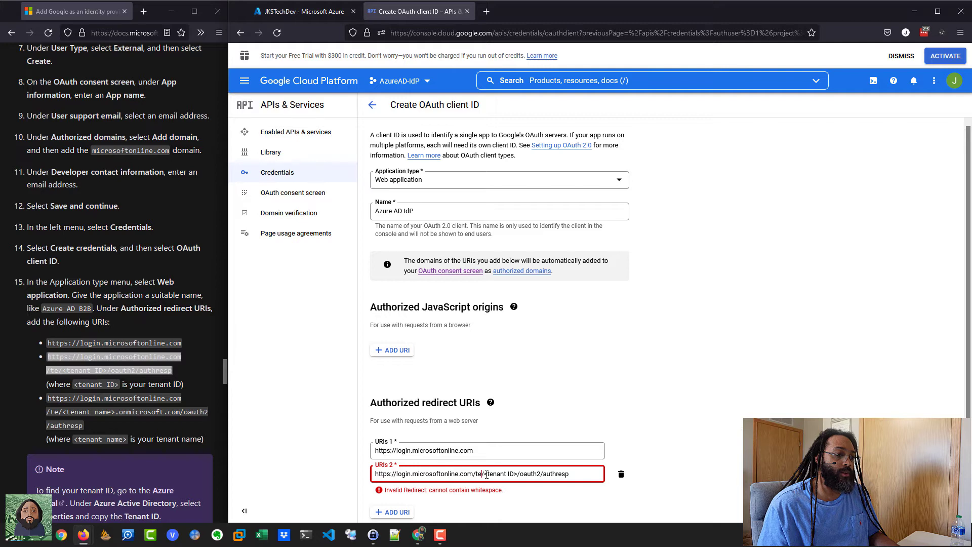
drag(486, 474, 521, 472)
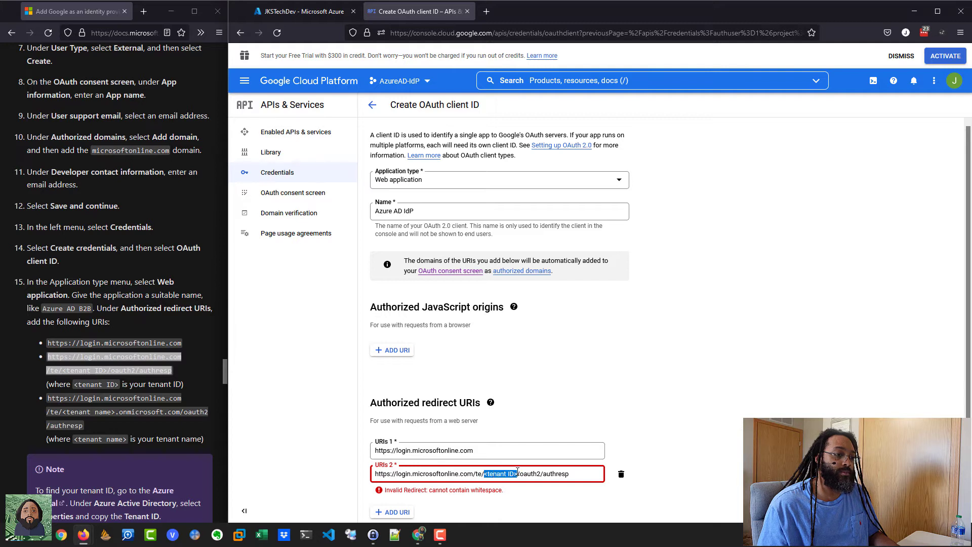
Step: Replace the URI 2 placeholder with the tenant ID and paste the tenant-name redirect URL as URI 3
right_click(506, 477)
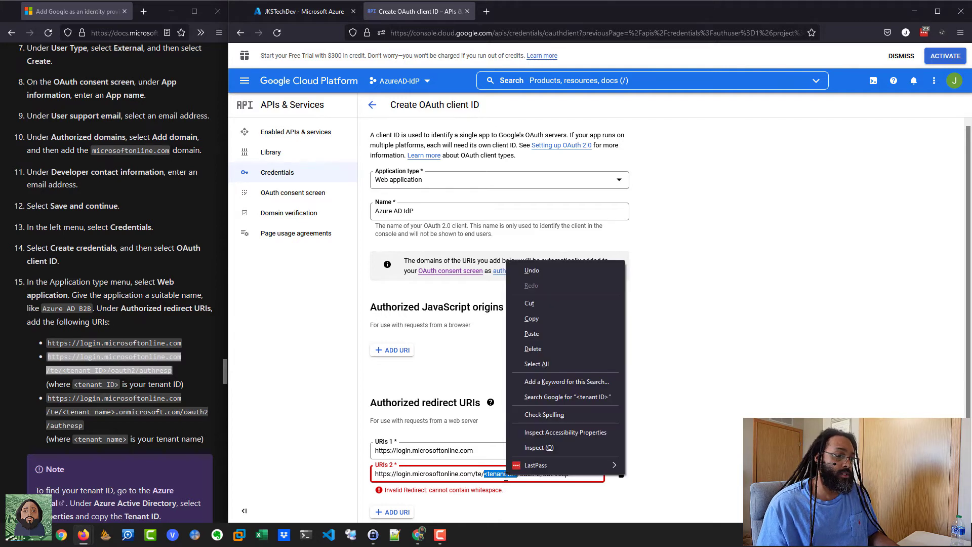
click(532, 333)
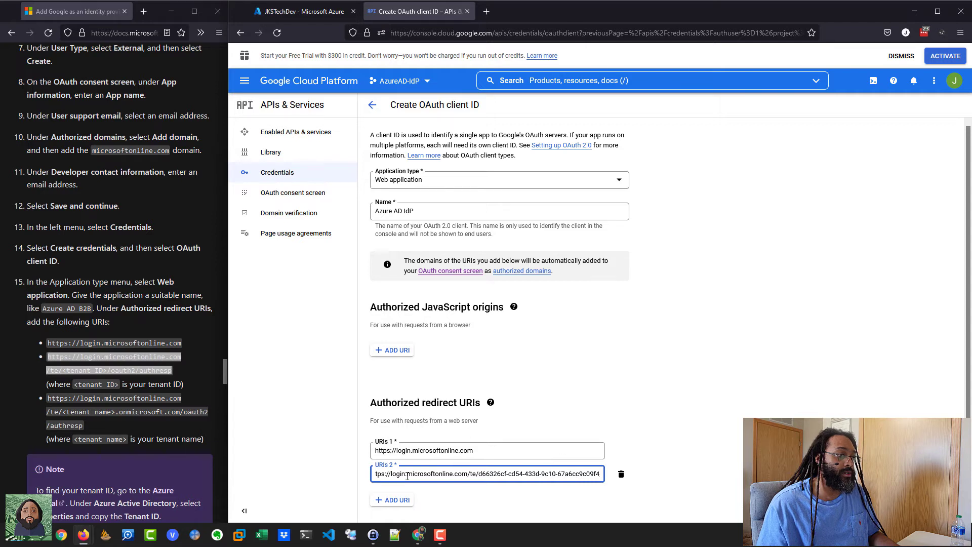
click(399, 505)
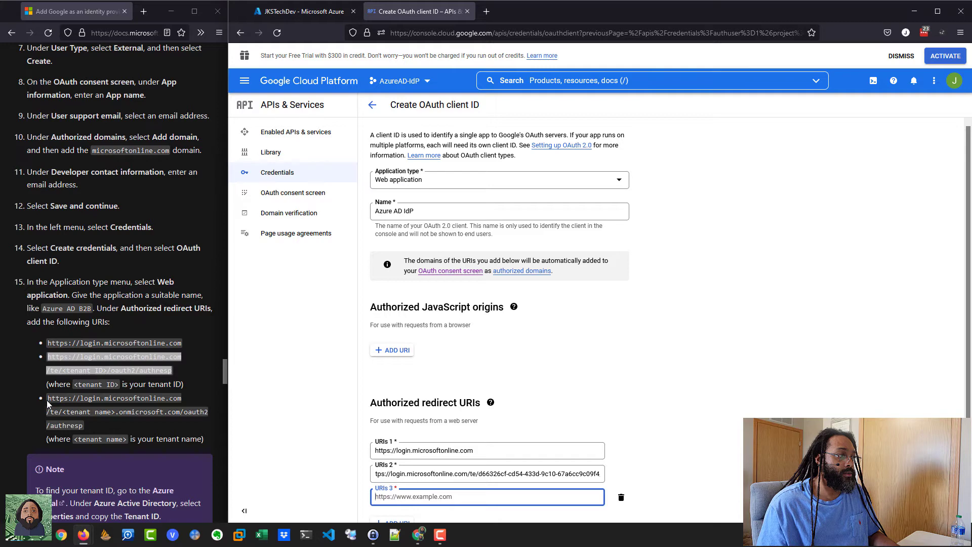
drag(48, 398, 83, 426)
right_click(77, 412)
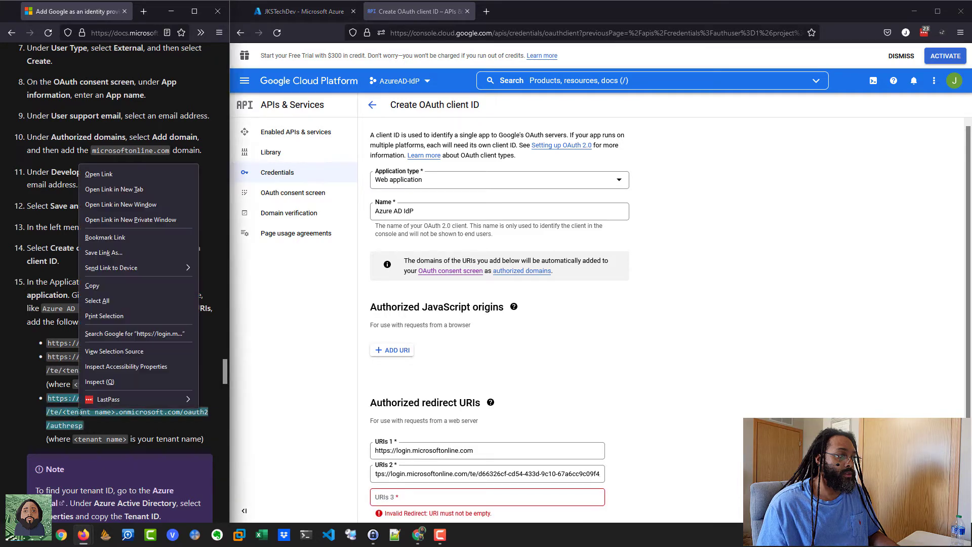
click(93, 286)
click(410, 498)
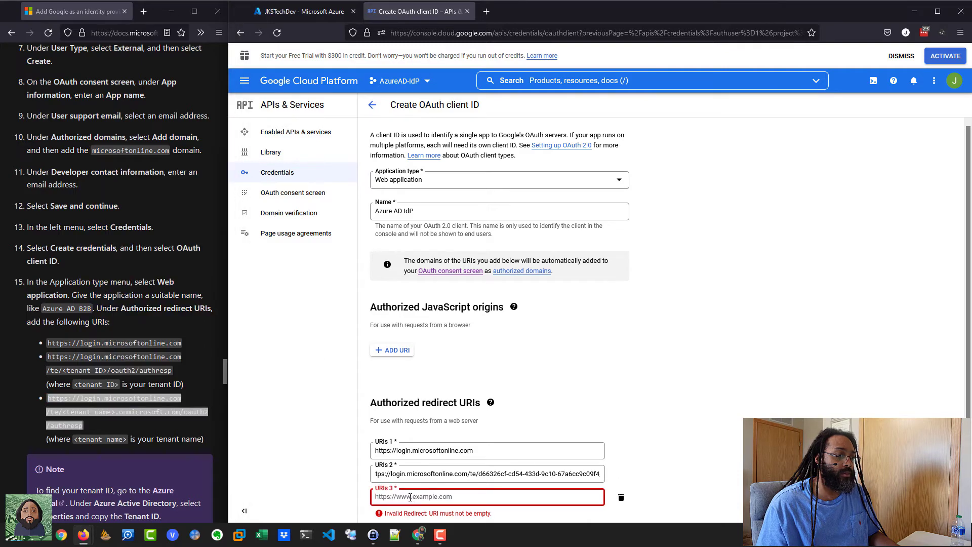
right_click(410, 498)
click(453, 369)
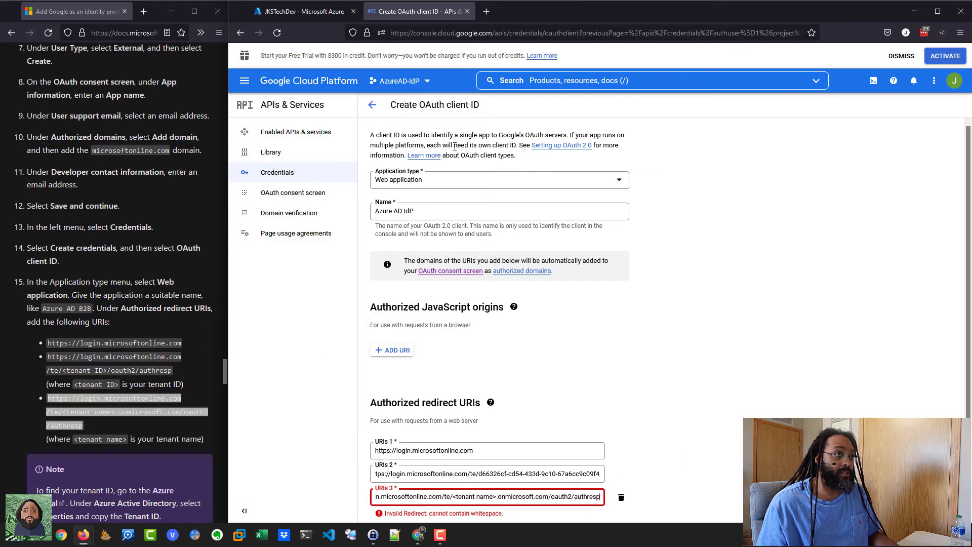
Step: Copy the Tenant ID from Azure, remove URI 3, and create the OAuth client
click(303, 11)
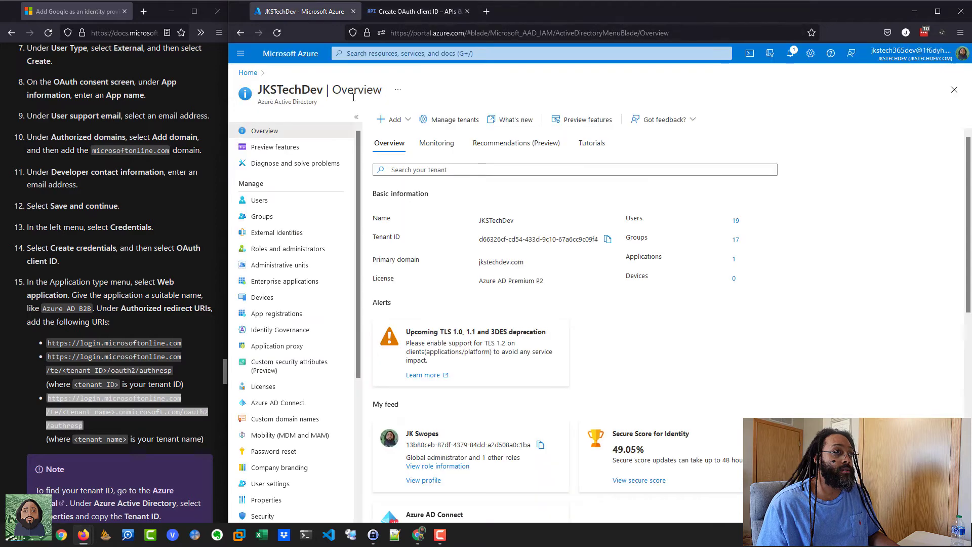
click(608, 239)
click(440, 14)
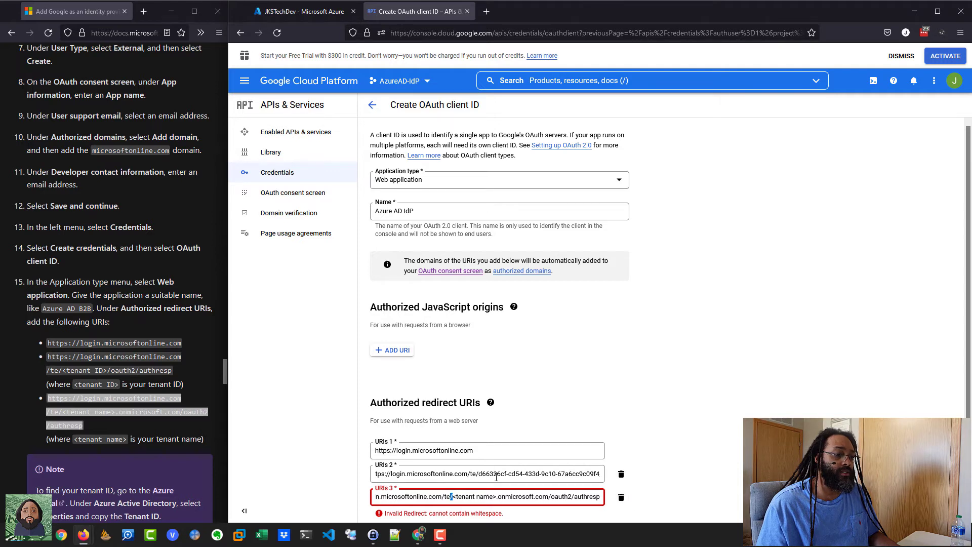
click(621, 498)
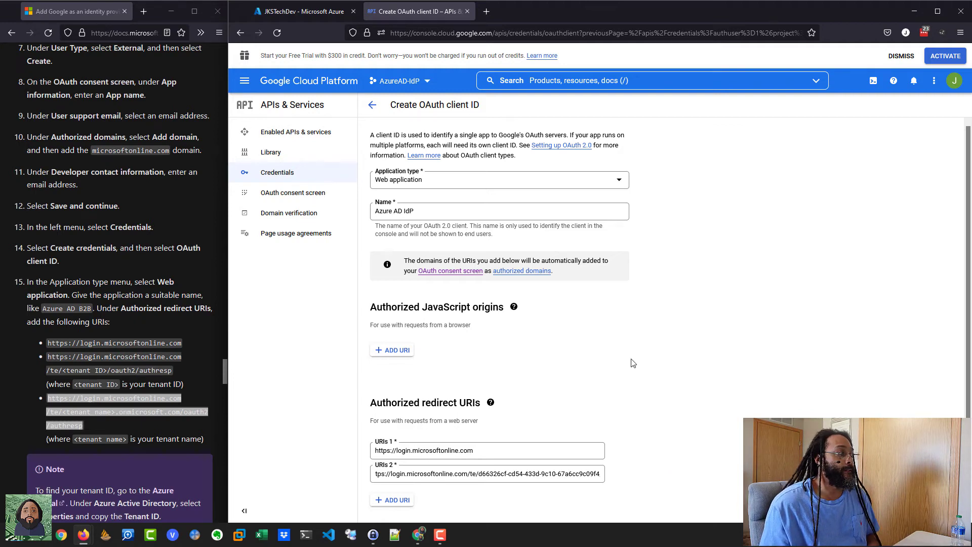
scroll(633, 363, down, 1)
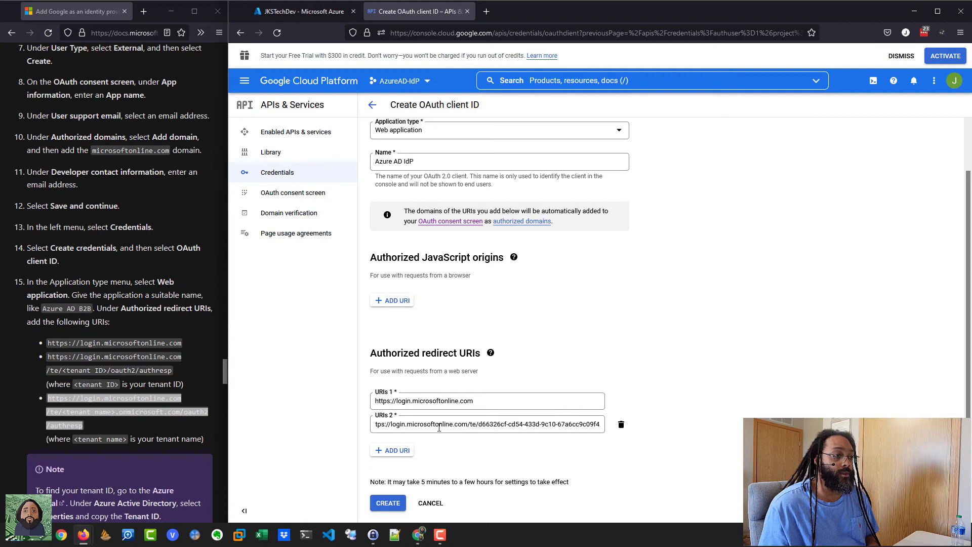
click(389, 504)
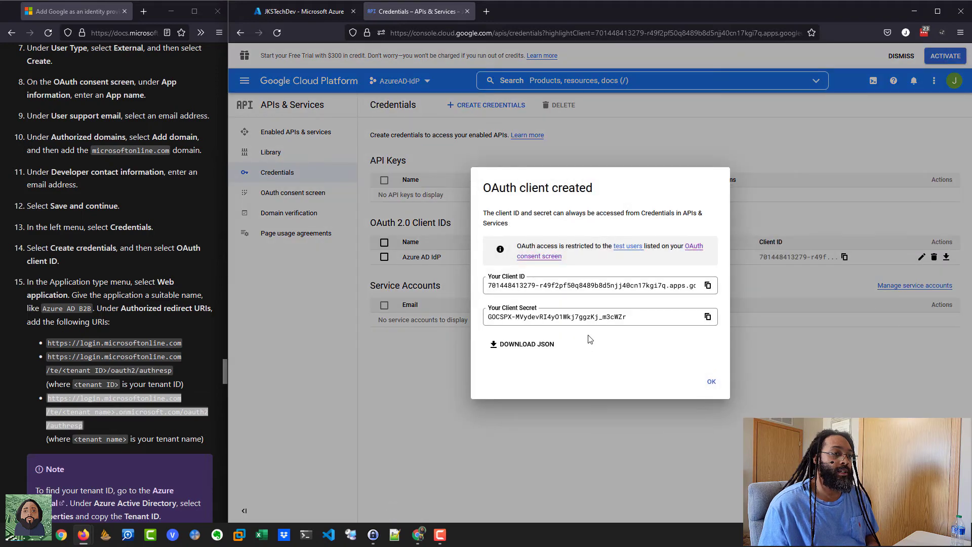
Step: Start adding Google under External Identities > All identity providers
click(302, 11)
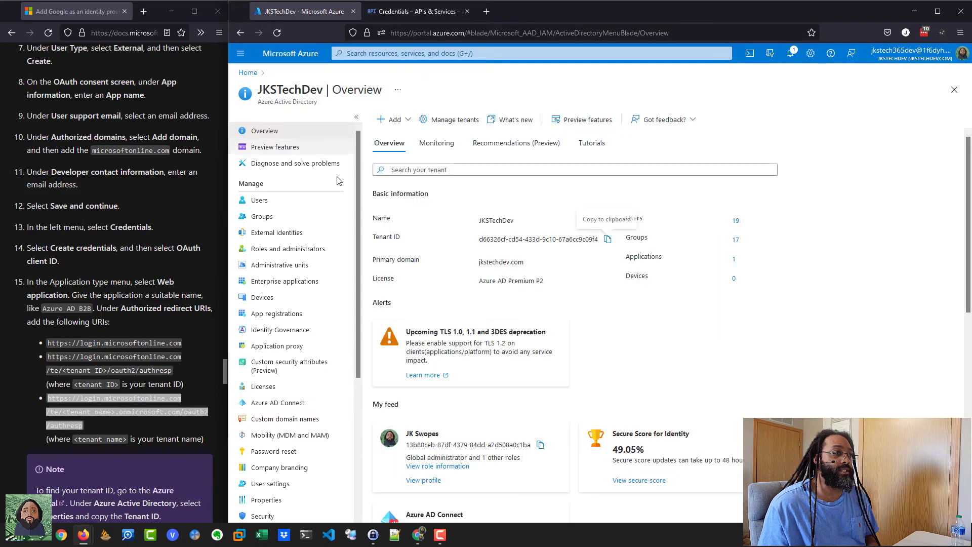
click(287, 232)
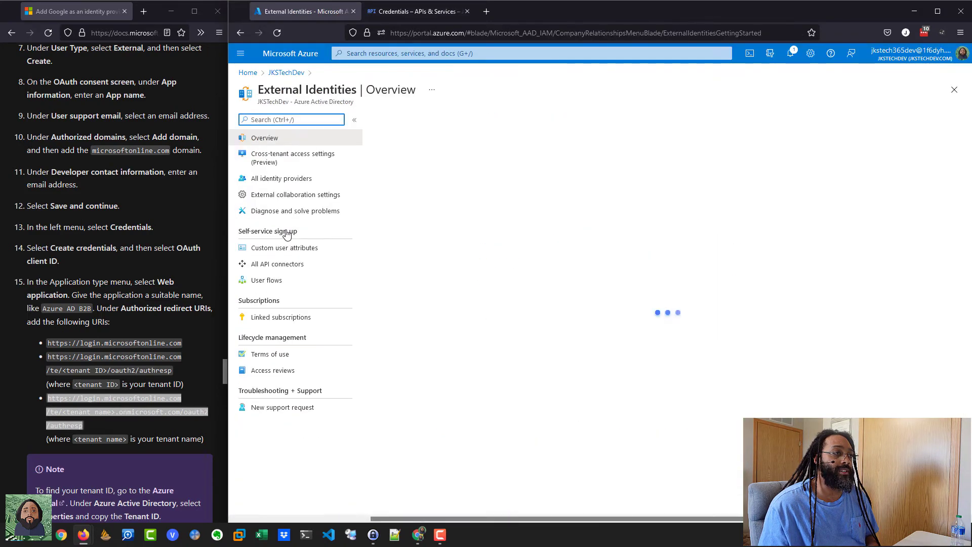
click(281, 178)
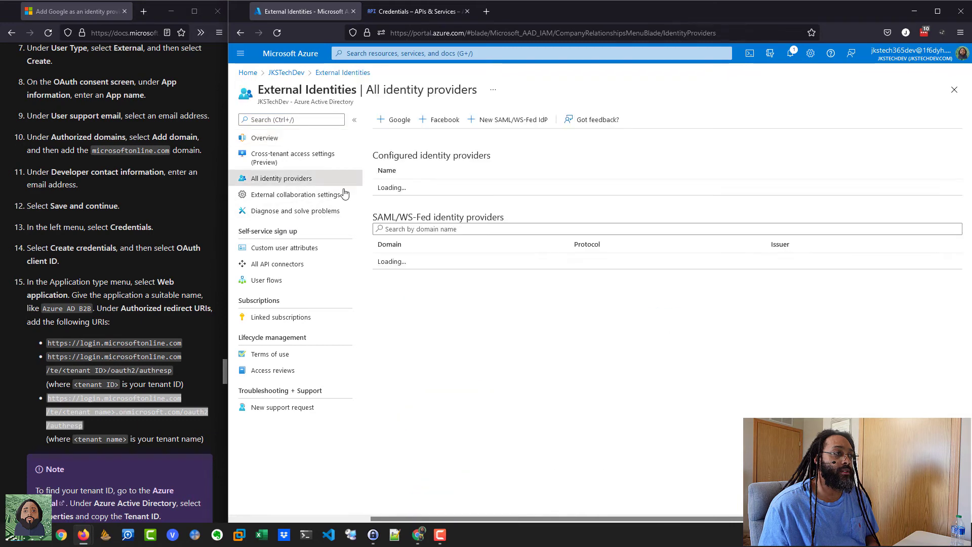
click(393, 120)
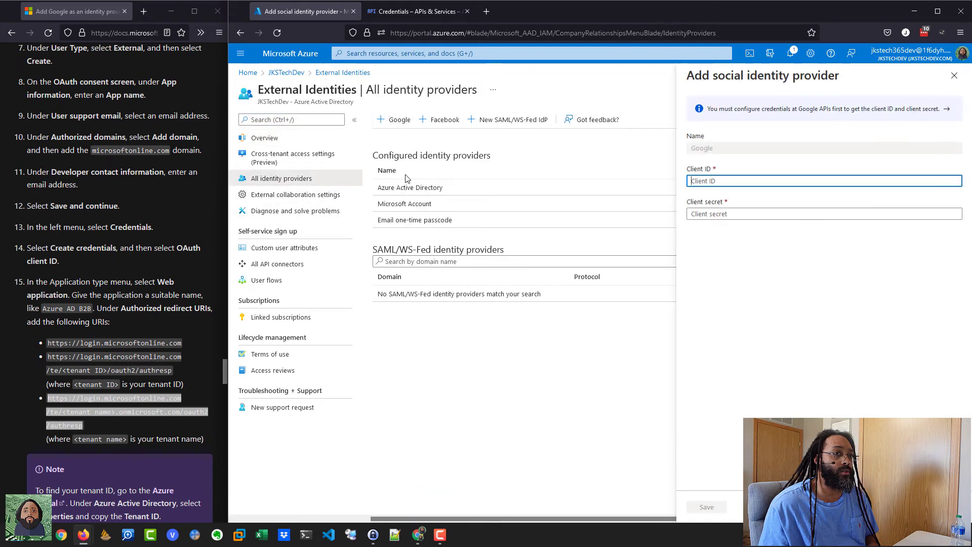
Step: Copy the Google OAuth client ID and client secret into the Azure Google provider form
click(416, 14)
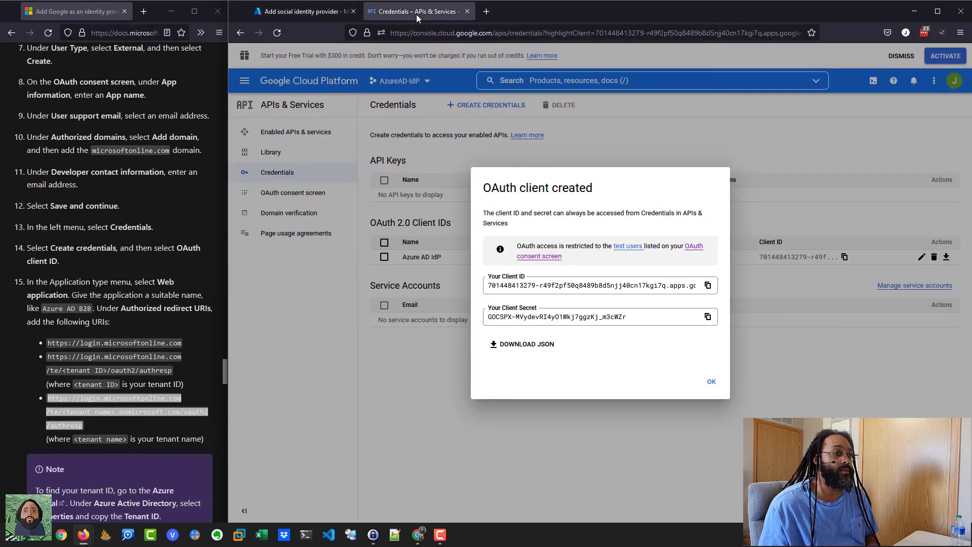
click(708, 285)
click(310, 15)
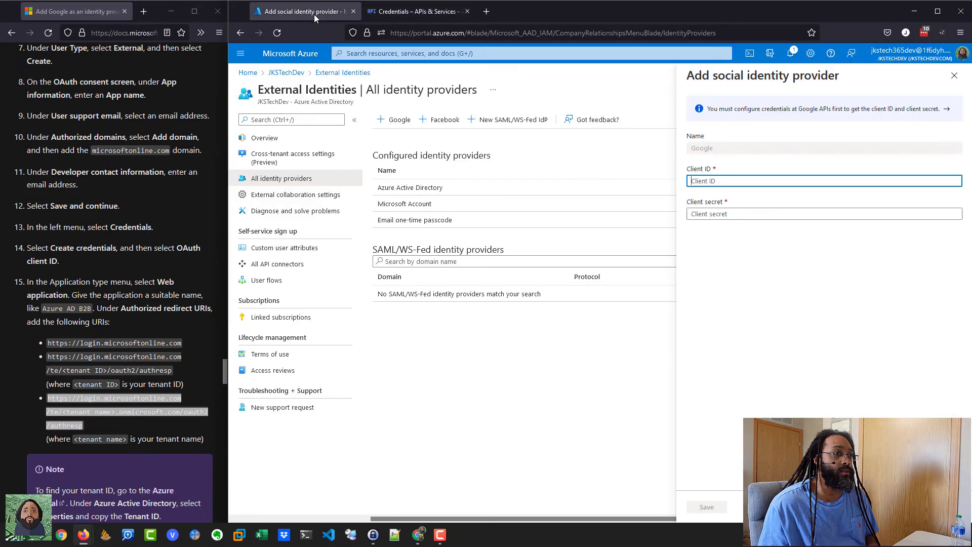
right_click(711, 183)
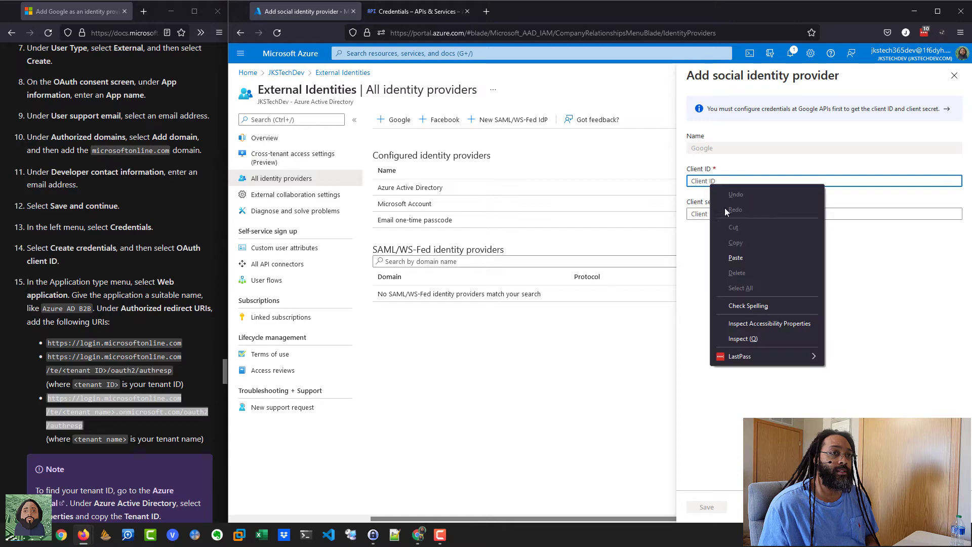
click(743, 256)
click(406, 14)
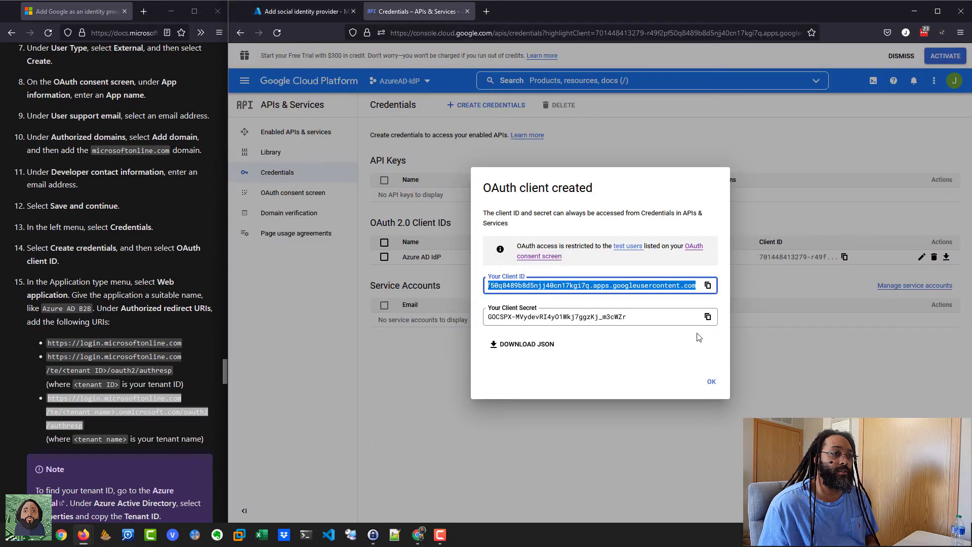
click(707, 316)
click(304, 11)
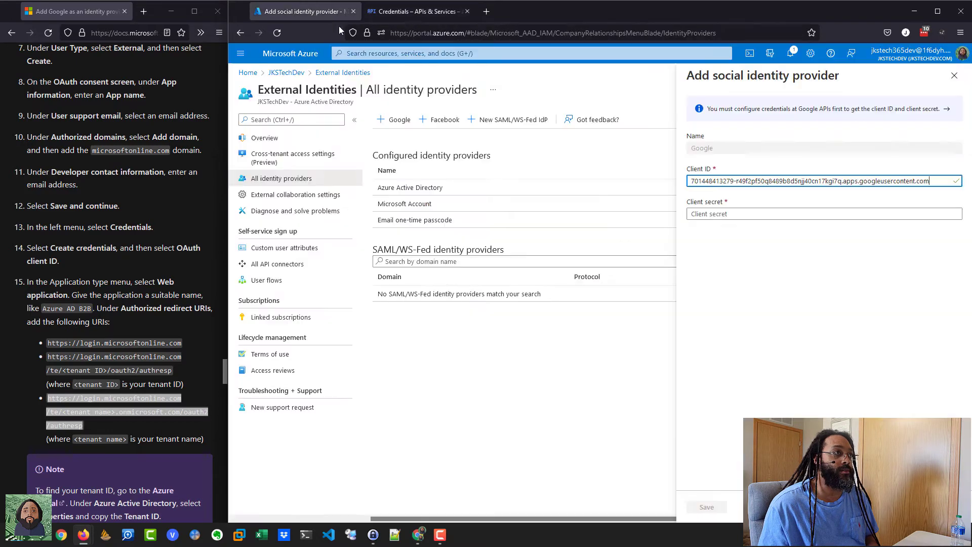
click(709, 214)
right_click(709, 214)
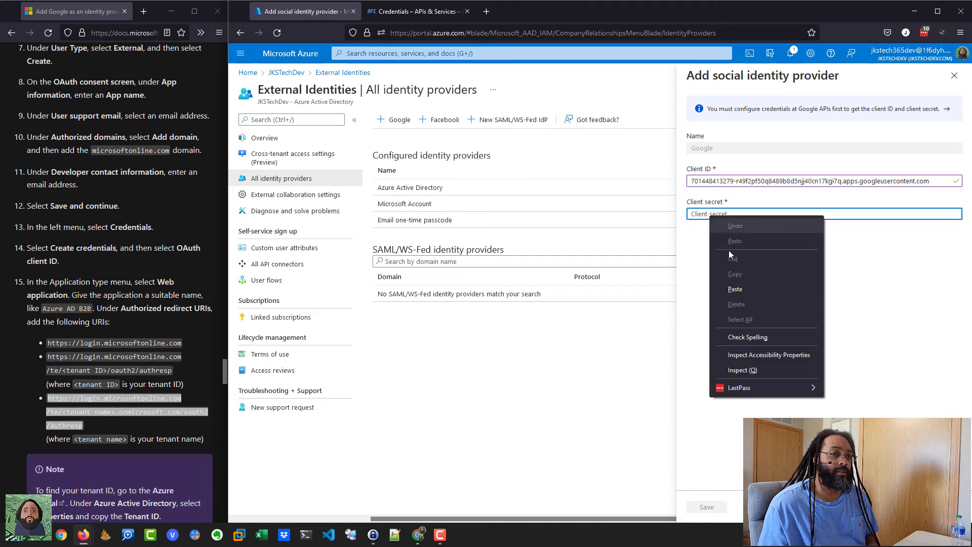
click(743, 291)
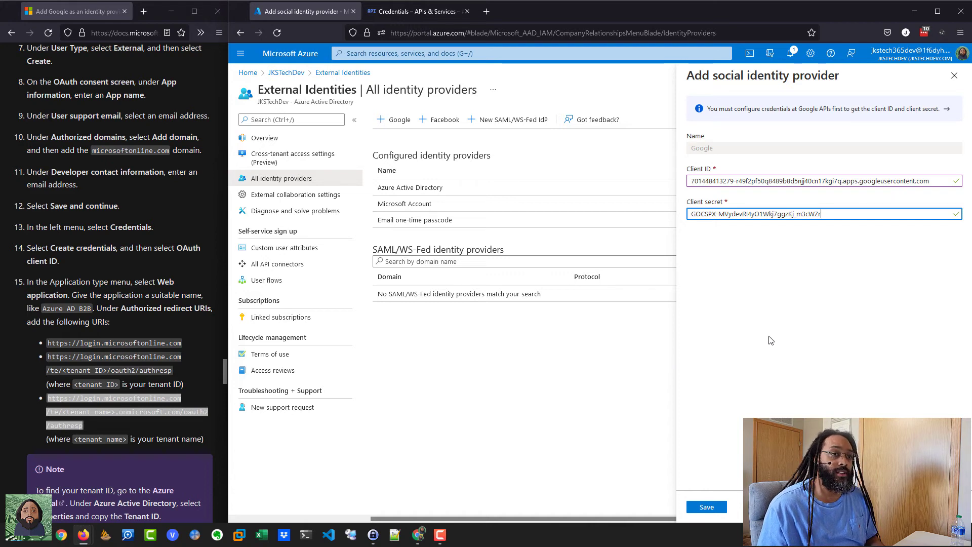
Step: Save the Google identity provider and bring the incognito browser window into view
click(707, 507)
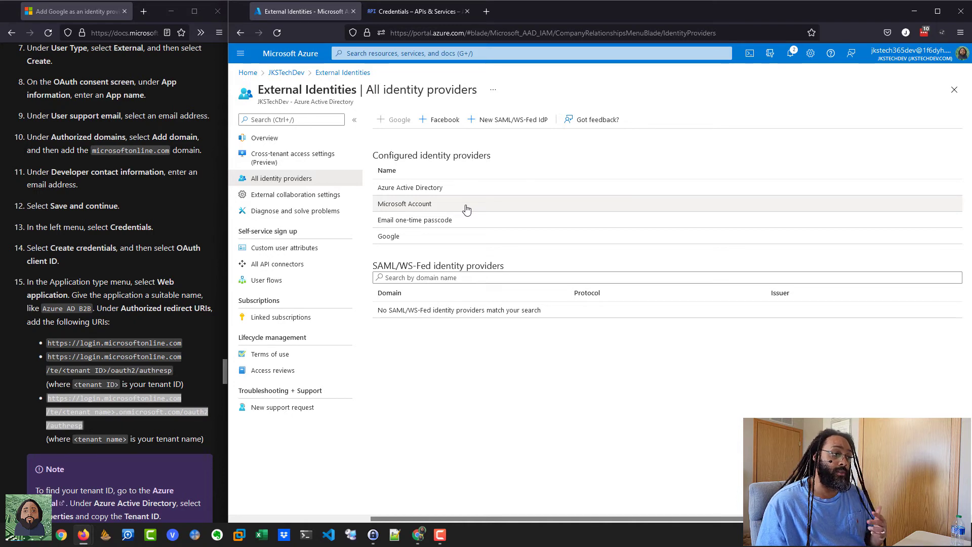
click(173, 325)
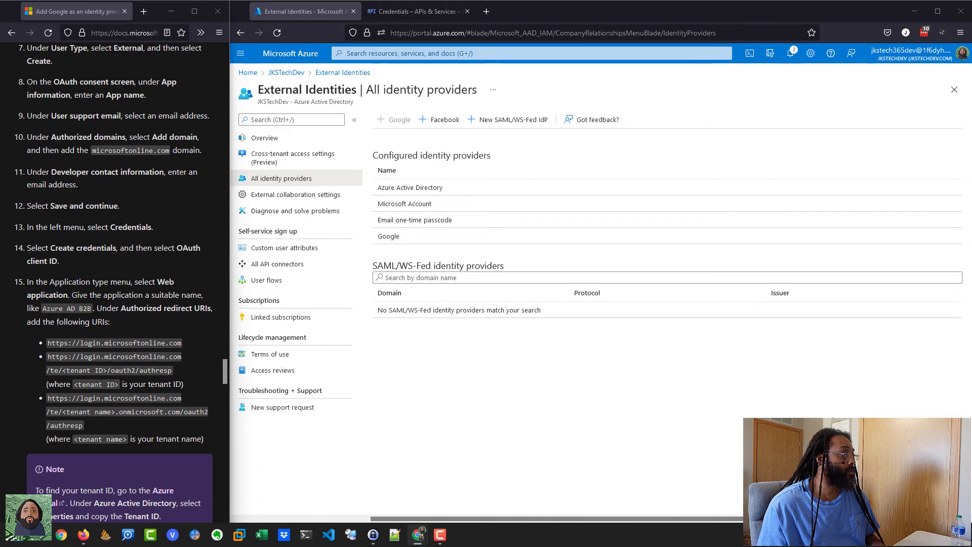
drag(1, 169, 527, 90)
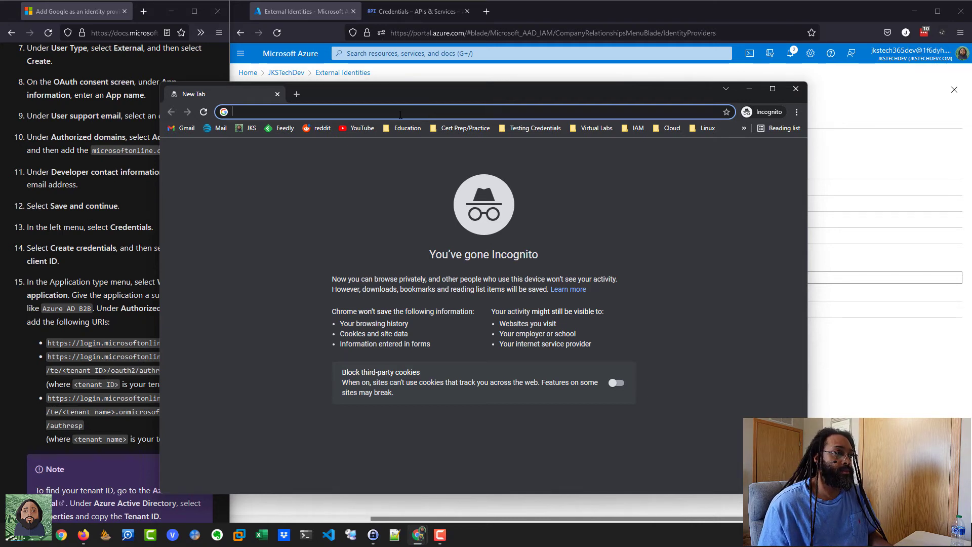
Step: Open the guest invitation redemption link in incognito and continue with the Gmail address
key(ctrl+v)
key(Return)
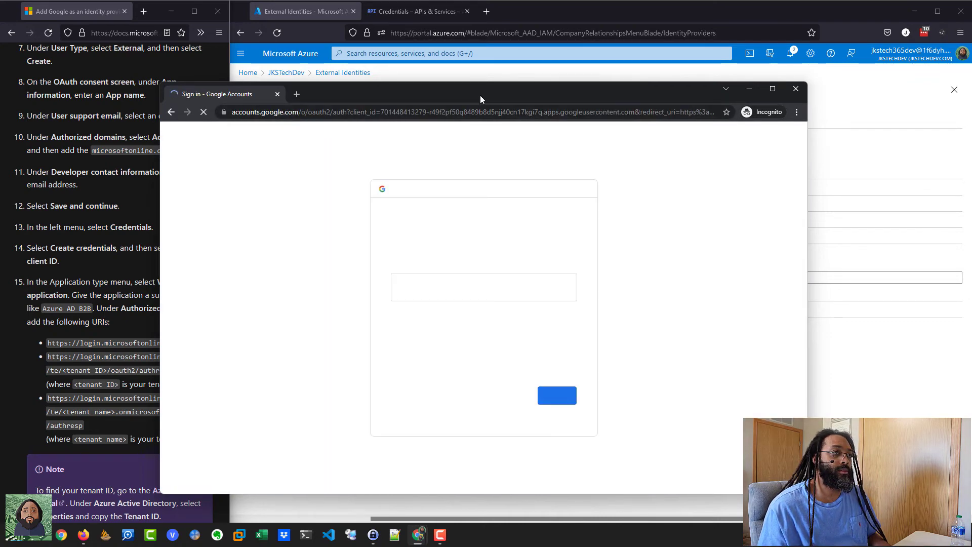
drag(480, 95, 497, 65)
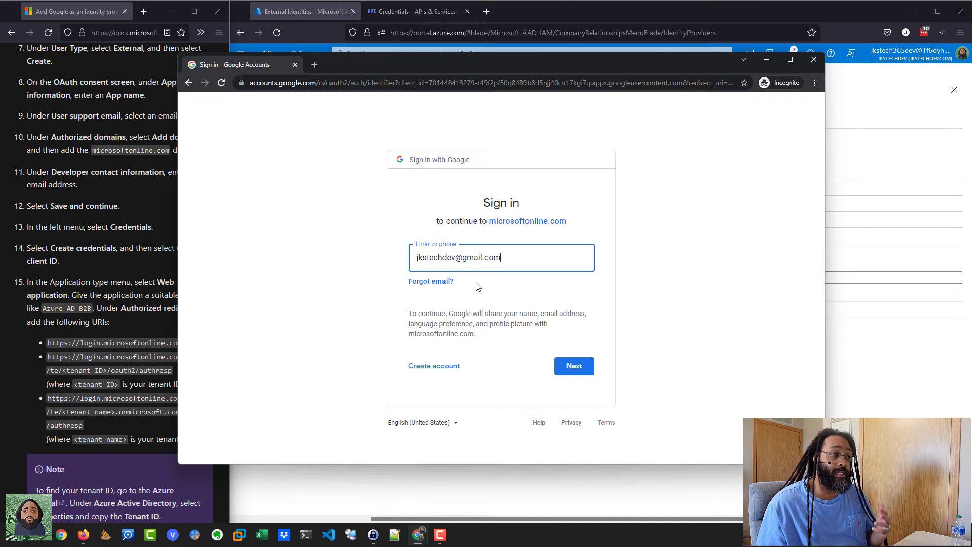
click(577, 368)
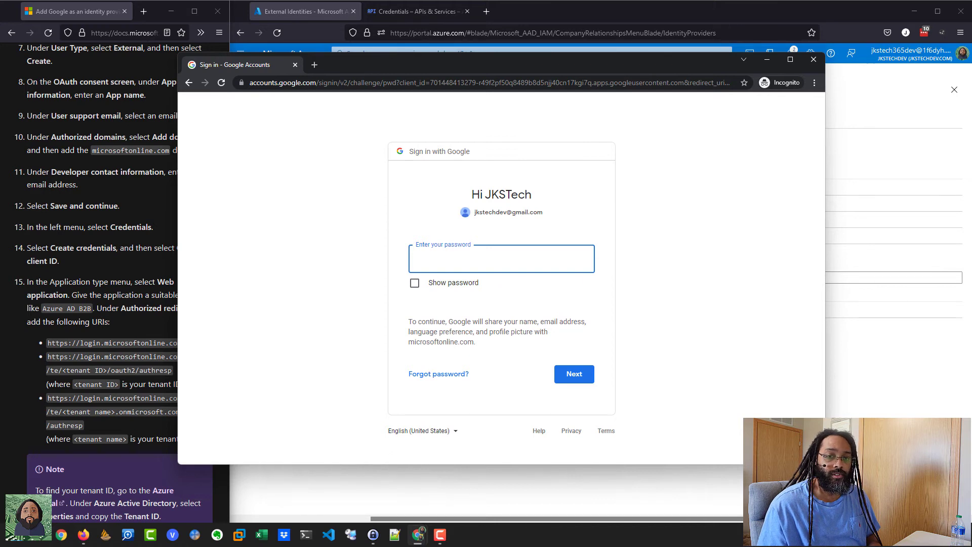
Step: Paste the Gmail account password from the password manager and sign in
key(alt+Tab)
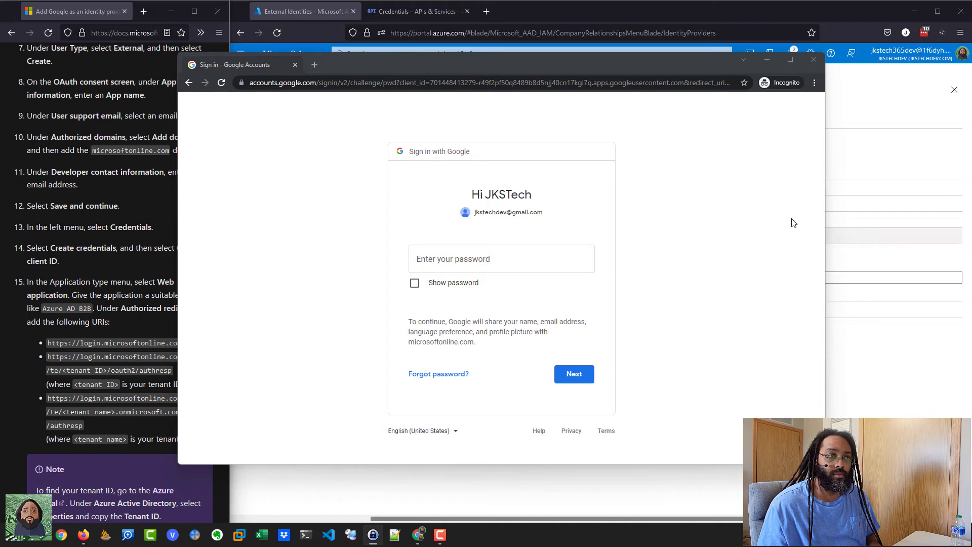
click(474, 257)
right_click(471, 258)
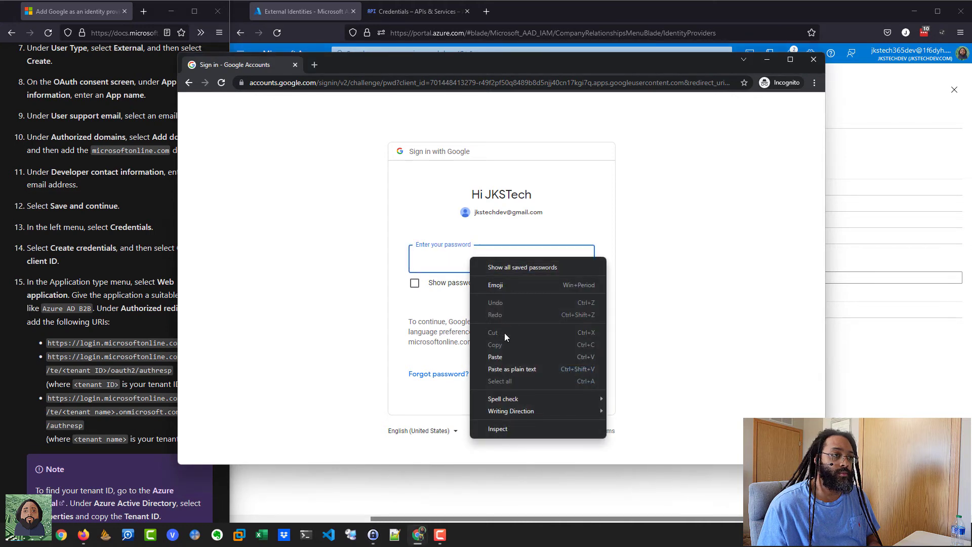
click(504, 358)
click(575, 384)
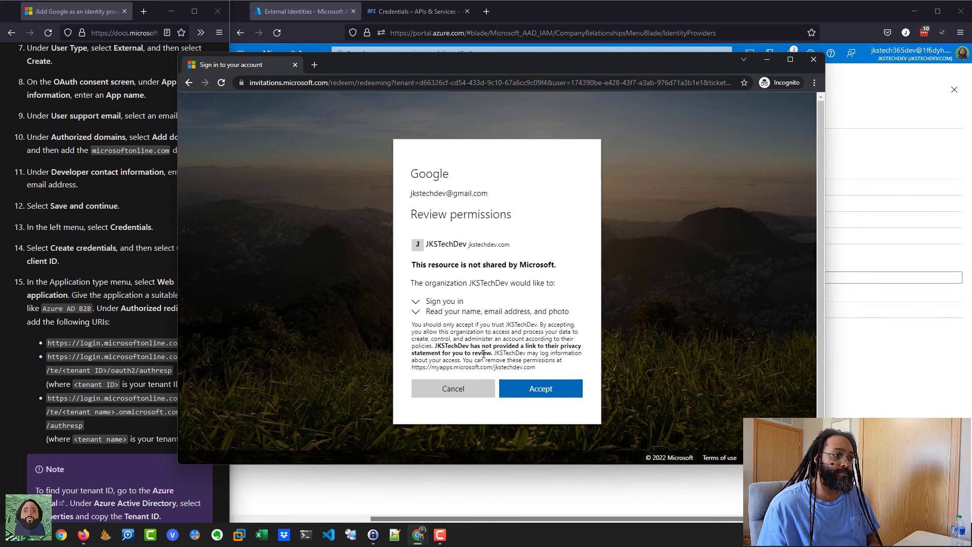
Step: Accept JKSTechDev's permission request and skip the 'Help us protect your account' security setup
drag(436, 345, 489, 351)
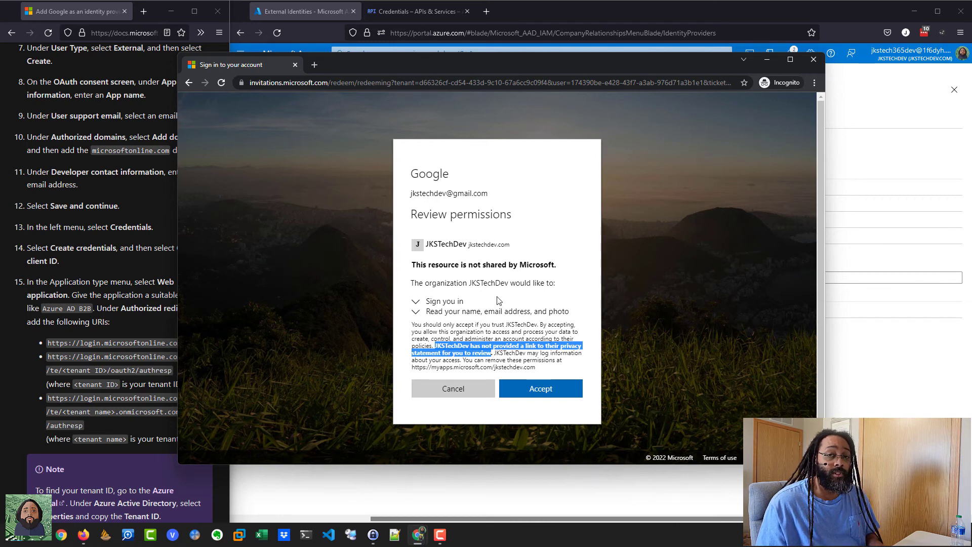
click(541, 389)
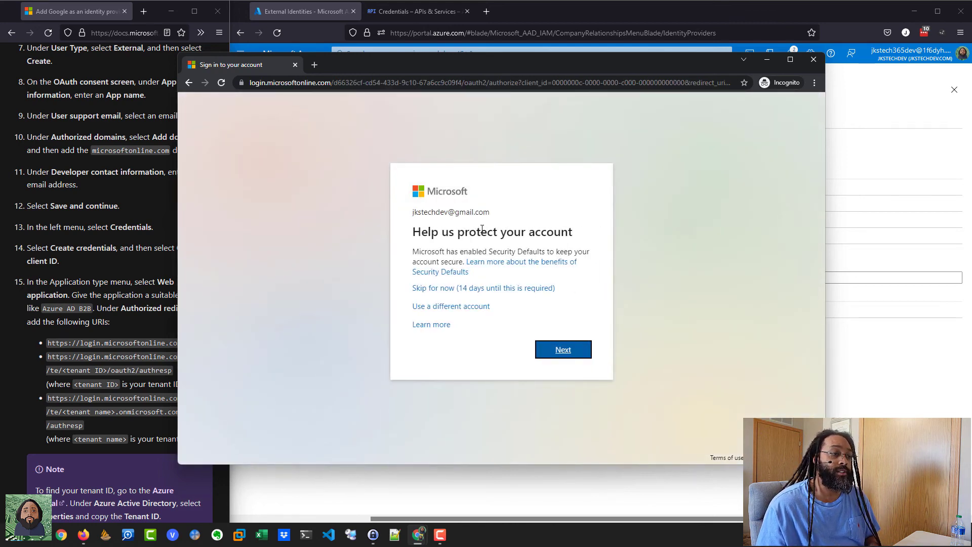
click(500, 289)
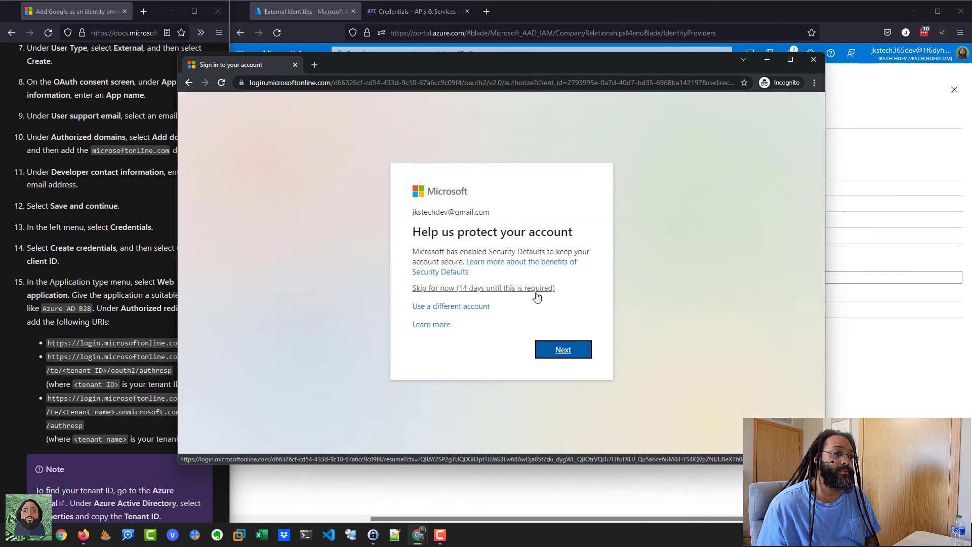
click(510, 288)
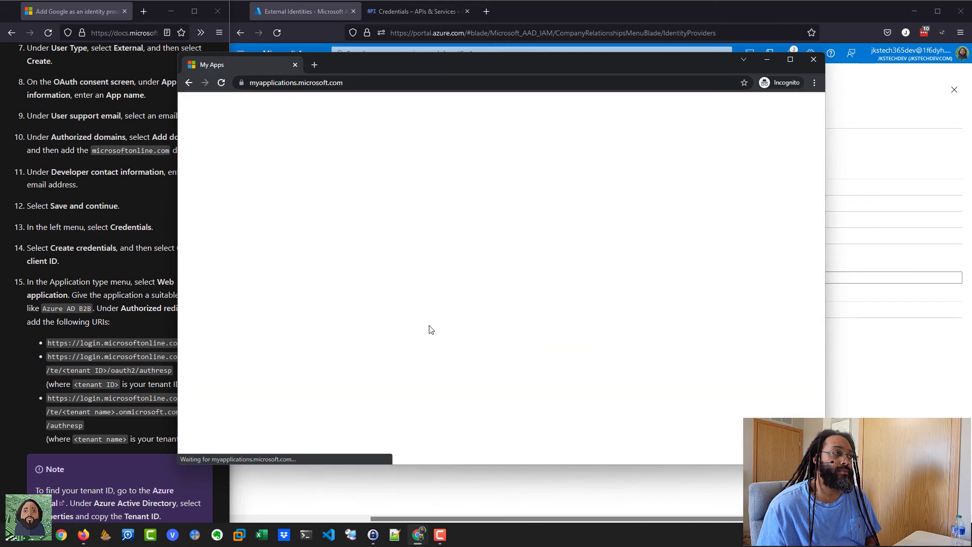